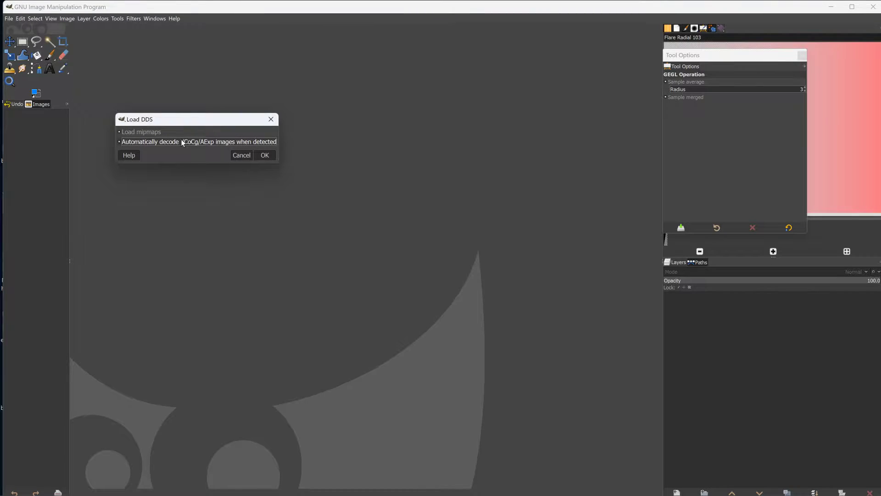
Load GOOGLE.dds with the offered DDS import options to view the satellite image, and close GIMP.
{"action": "left_click", "coordinate": [265, 156]}
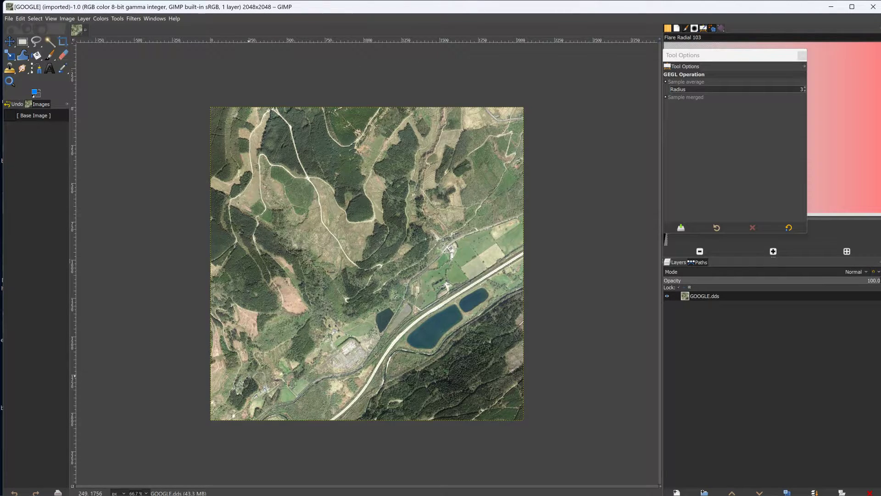
{"action": "left_click", "coordinate": [9, 18]}
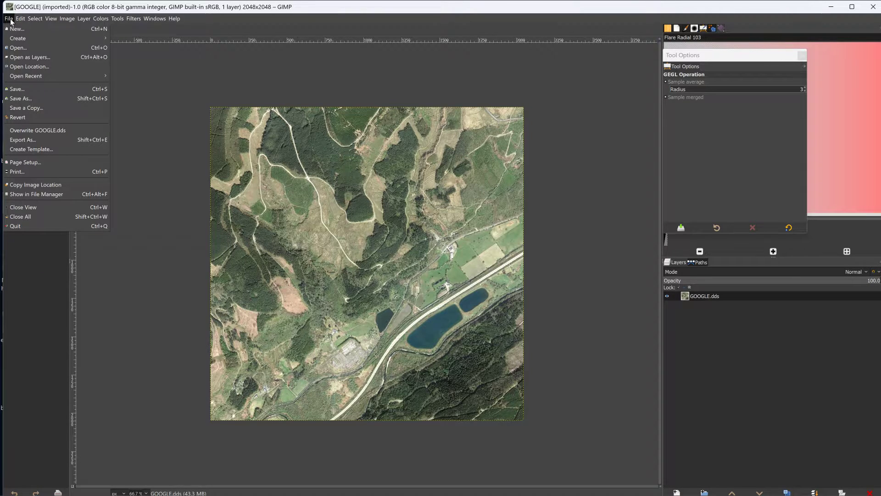
{"action": "mouse_move", "coordinate": [20, 19]}
{"action": "left_click", "coordinate": [873, 6]}
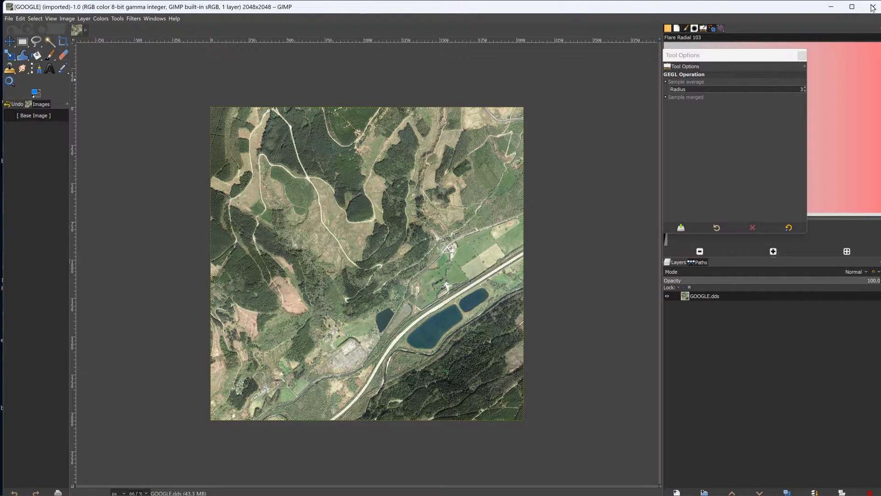
{"action": "left_click", "coordinate": [872, 6]}
Copy GOOGLE.dds from the outrun level folder into the smallgrid level folder.
{"action": "right_click", "coordinate": [494, 165]}
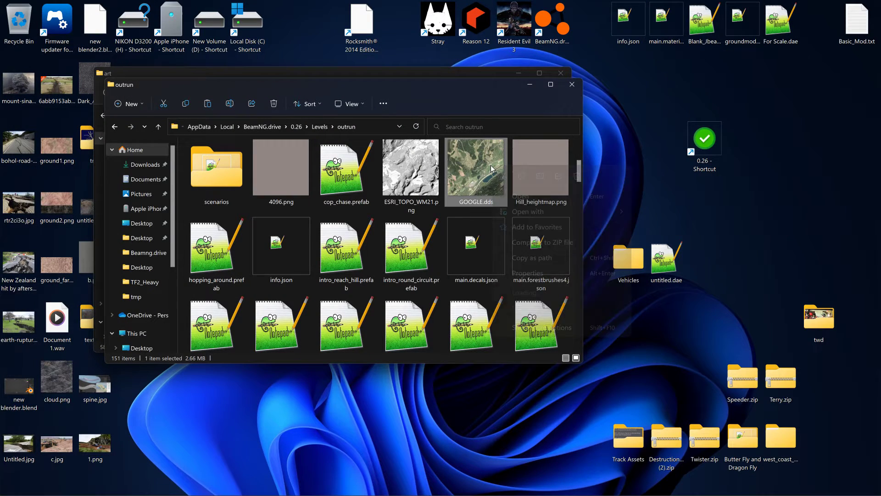
{"action": "left_click", "coordinate": [521, 179]}
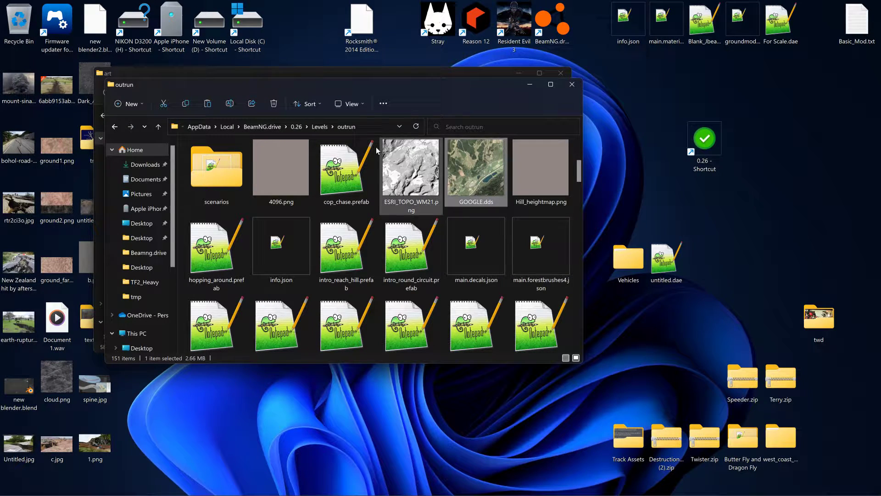
{"action": "left_click", "coordinate": [317, 126]}
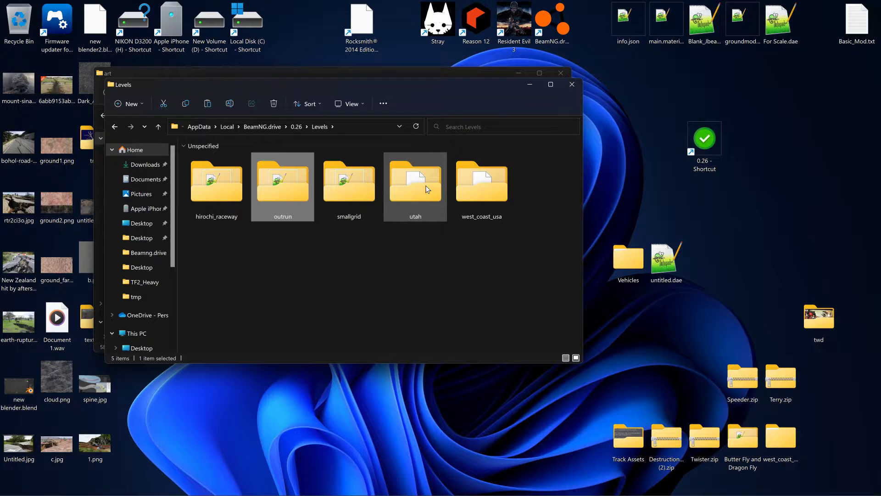
{"action": "double_click", "coordinate": [349, 195]}
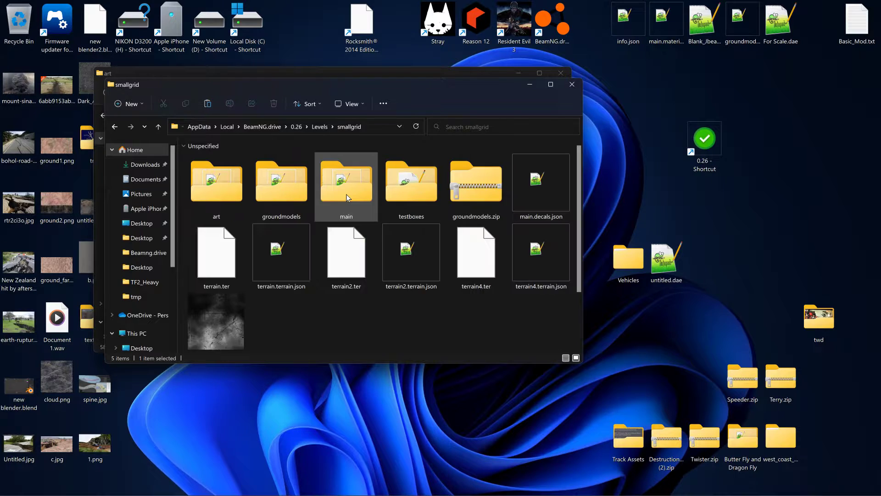
{"action": "right_click", "coordinate": [293, 324]}
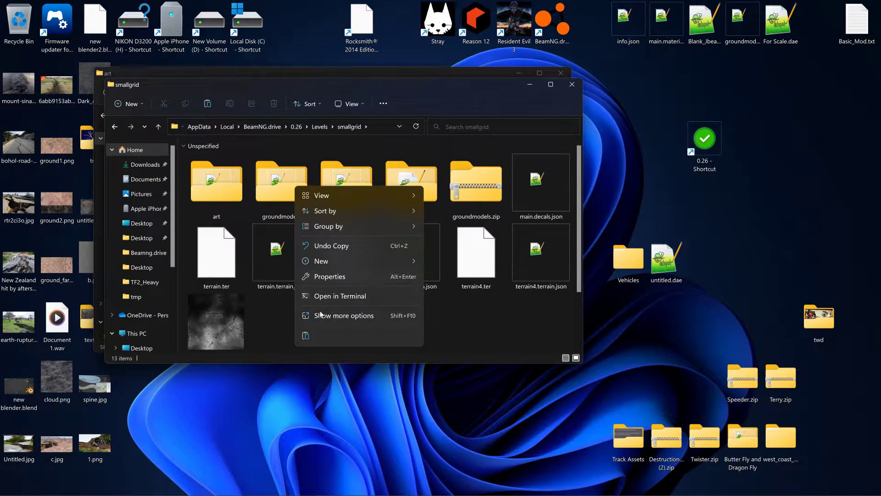
{"action": "left_click", "coordinate": [306, 336]}
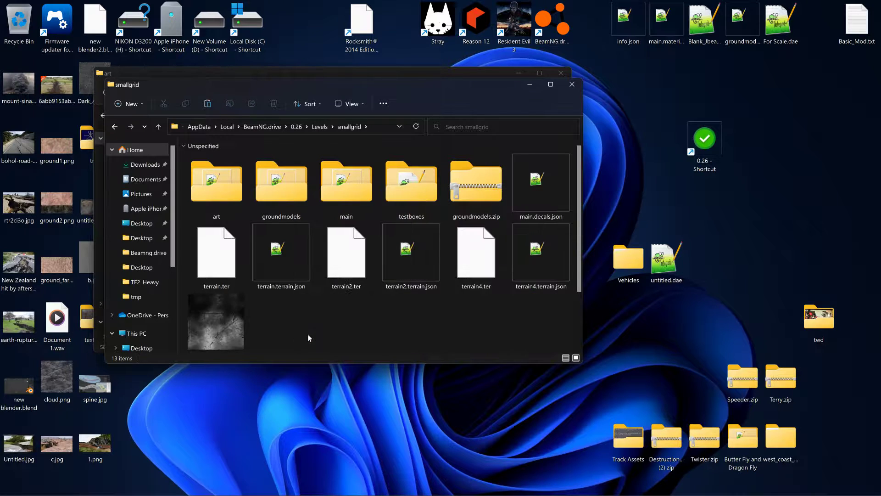
Switch to BeamNG.drive and load the Grid, Small, Pure map in Freeroam at its default spawn point.
{"action": "left_click", "coordinate": [529, 85]}
{"action": "left_click", "coordinate": [518, 73]}
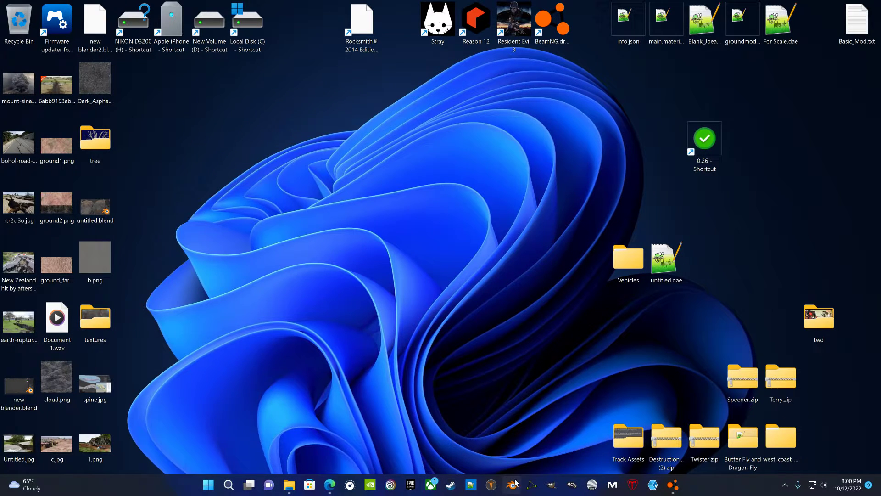
{"action": "left_click", "coordinate": [672, 484]}
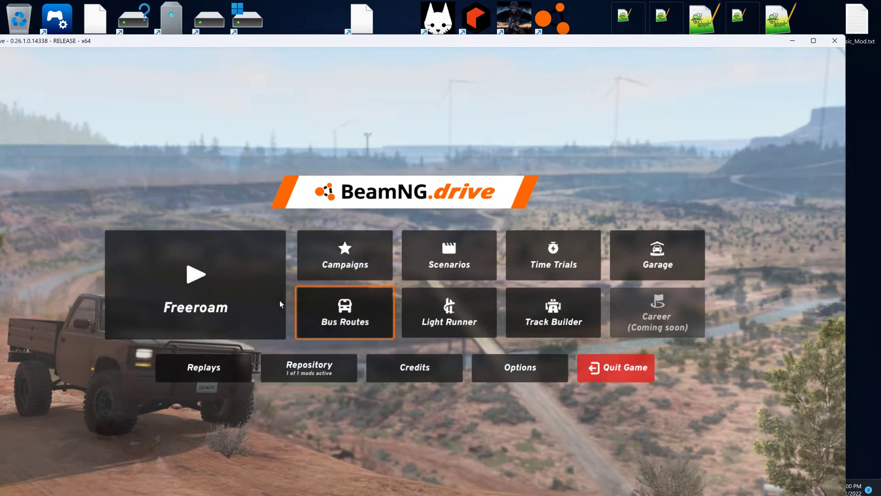
{"action": "left_click", "coordinate": [208, 283]}
{"action": "left_click", "coordinate": [238, 256]}
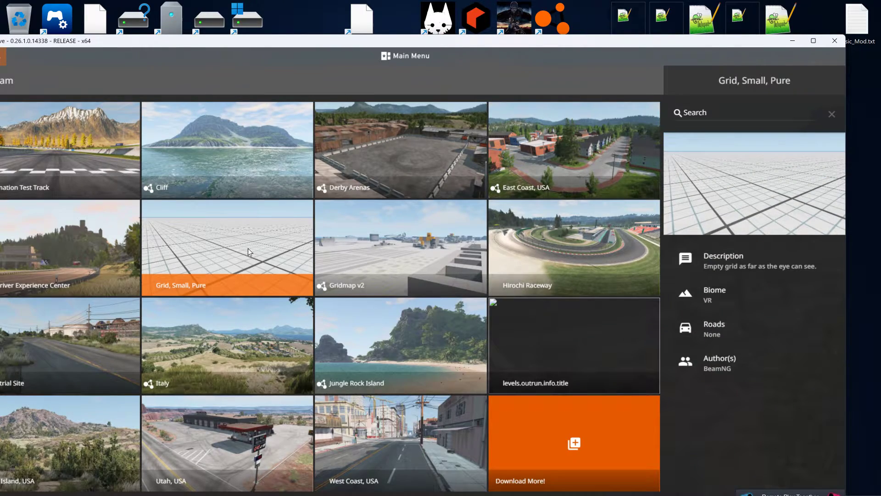
{"action": "left_click", "coordinate": [242, 238]}
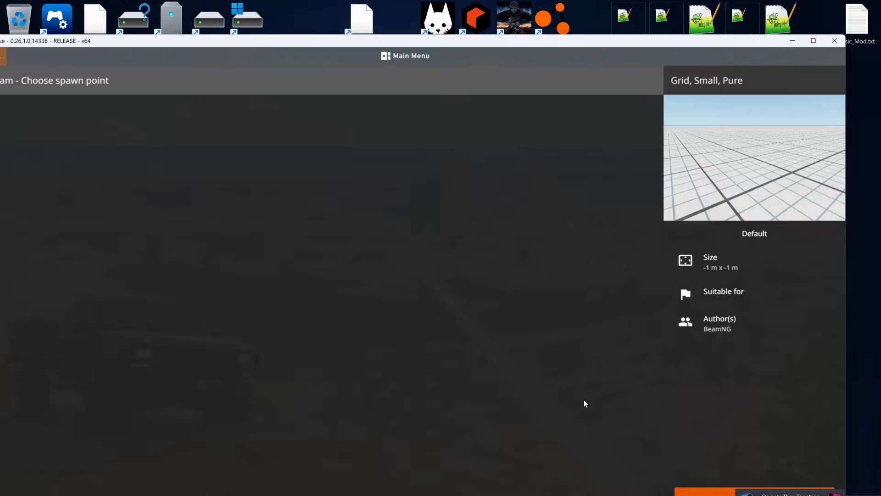
{"action": "left_click", "coordinate": [715, 490]}
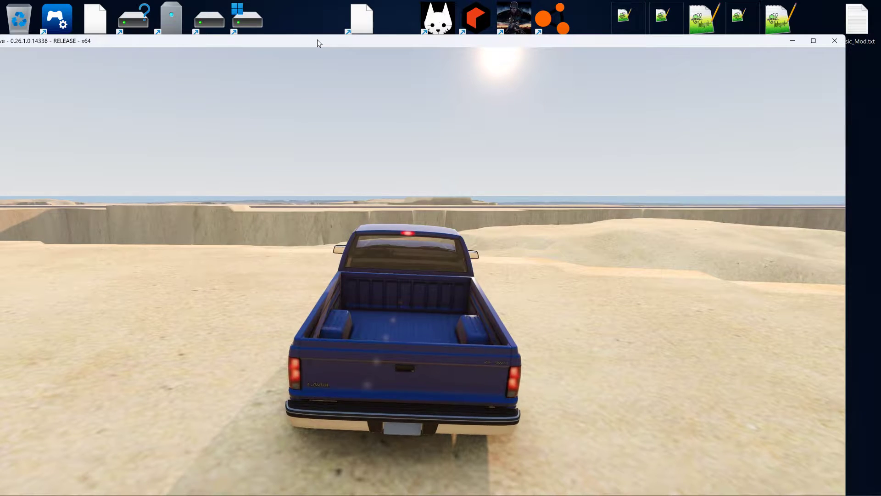
Maximize the game window and open the World Editor with the camera high above the terrain.
{"action": "double_click", "coordinate": [318, 43]}
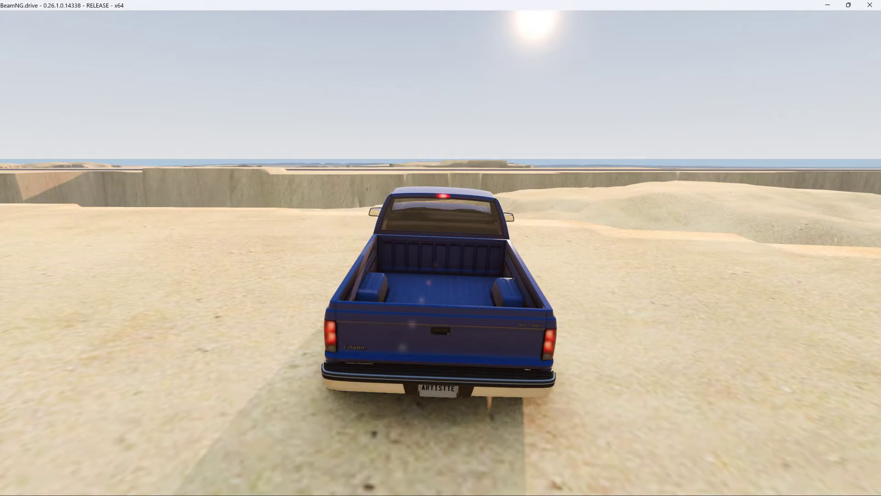
{"action": "scroll", "coordinate": [305, 54], "scroll_direction": "down", "scroll_amount": 4}
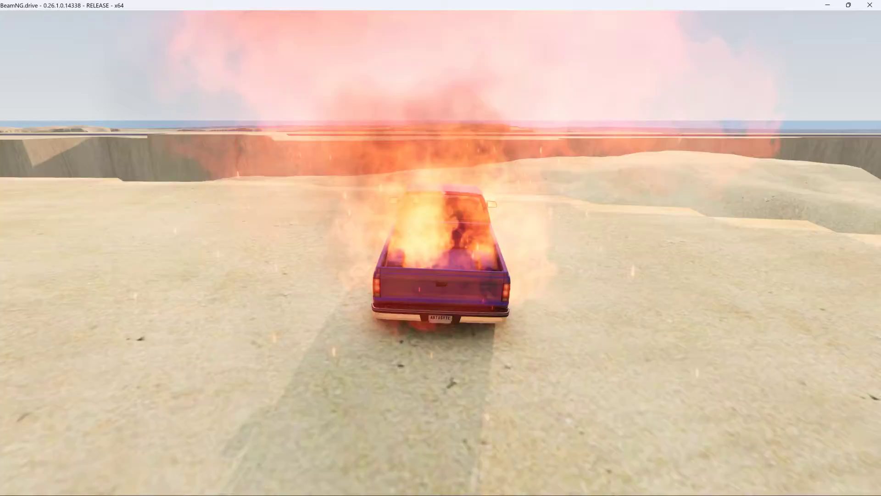
{"action": "key", "text": "s"}
{"action": "key", "text": "a"}
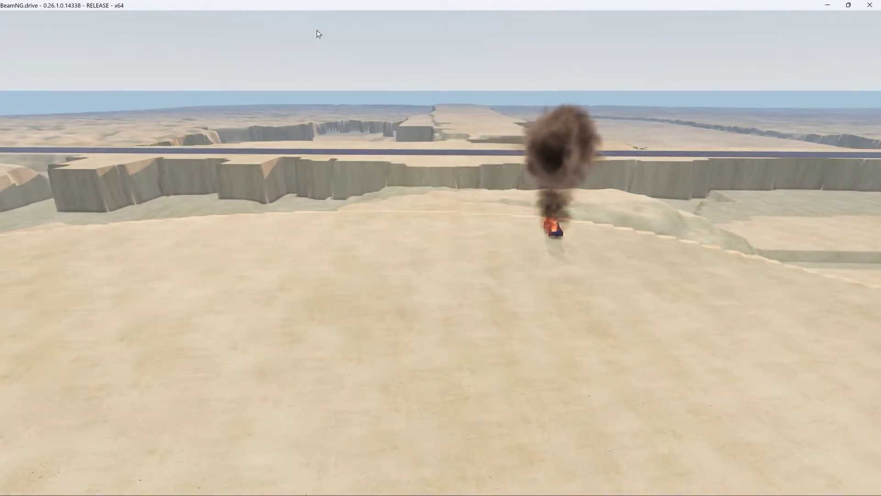
{"action": "mouse_move", "coordinate": [317, 31]}
{"action": "right_mouse_down"}
{"action": "mouse_move", "coordinate": [305, 193]}
{"action": "mouse_move", "coordinate": [316, 170]}
{"action": "right_mouse_up"}
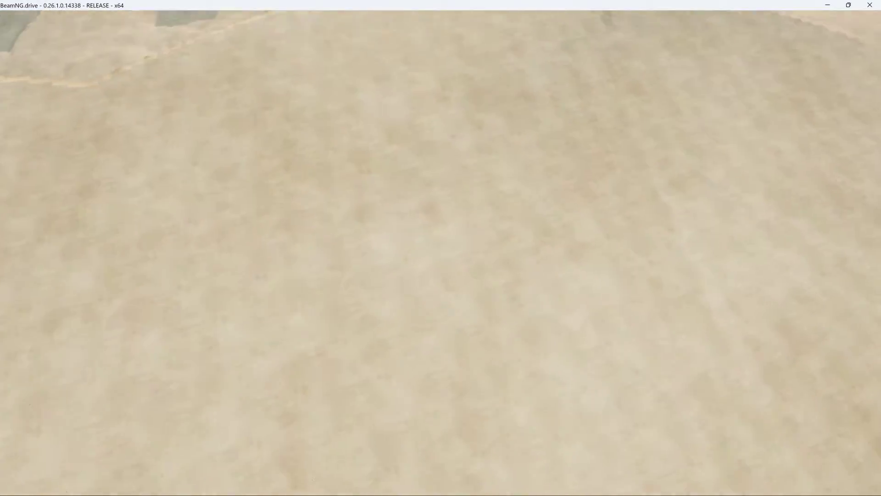
{"action": "key", "text": "s"}
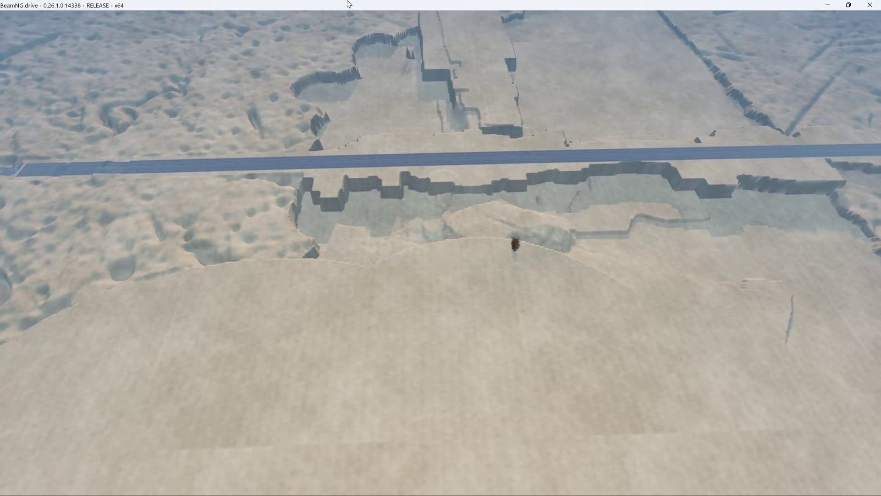
{"action": "key", "text": "F11"}
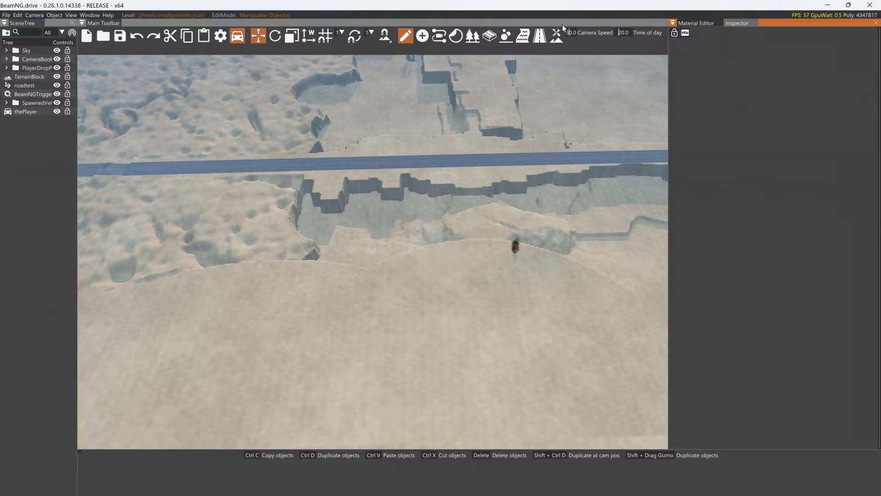
Activate the Terrain Tools and open the Terrain Painter, placing its window over the viewport.
{"action": "left_click", "coordinate": [559, 30]}
{"action": "left_click", "coordinate": [559, 34]}
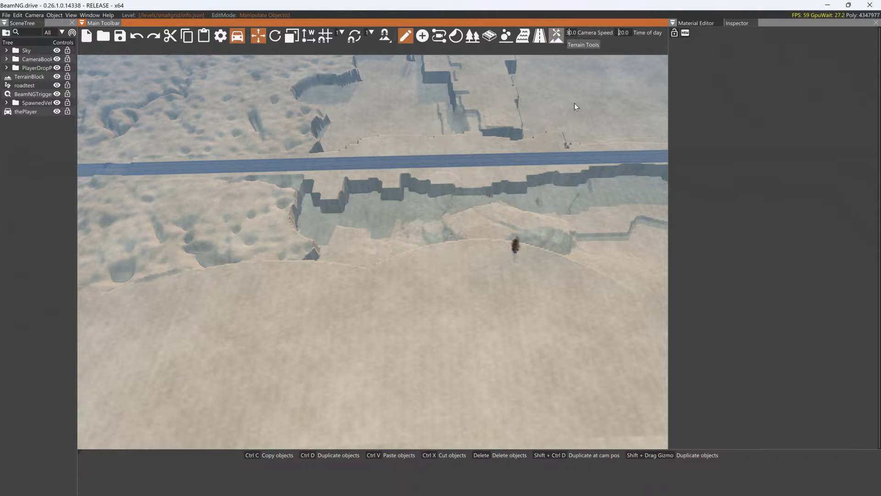
{"action": "left_click", "coordinate": [562, 39]}
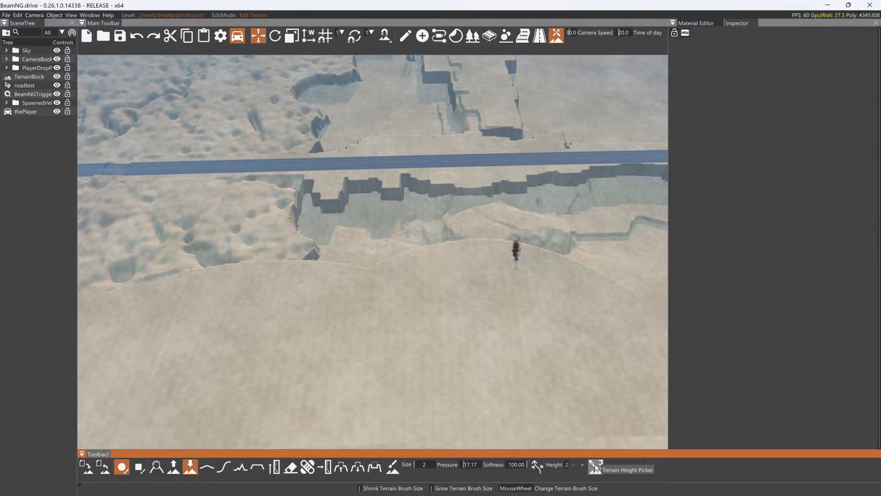
{"action": "left_click", "coordinate": [398, 469]}
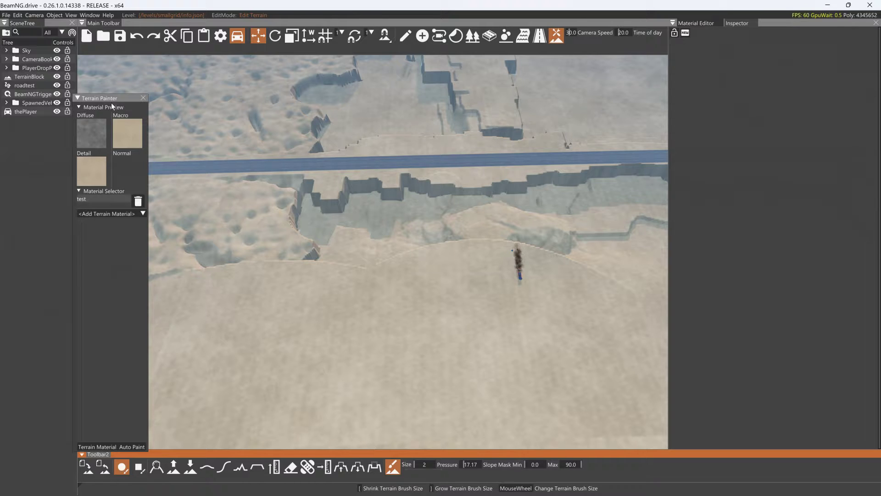
{"action": "left_click_drag", "start_coordinate": [113, 98], "coordinate": [191, 74]}
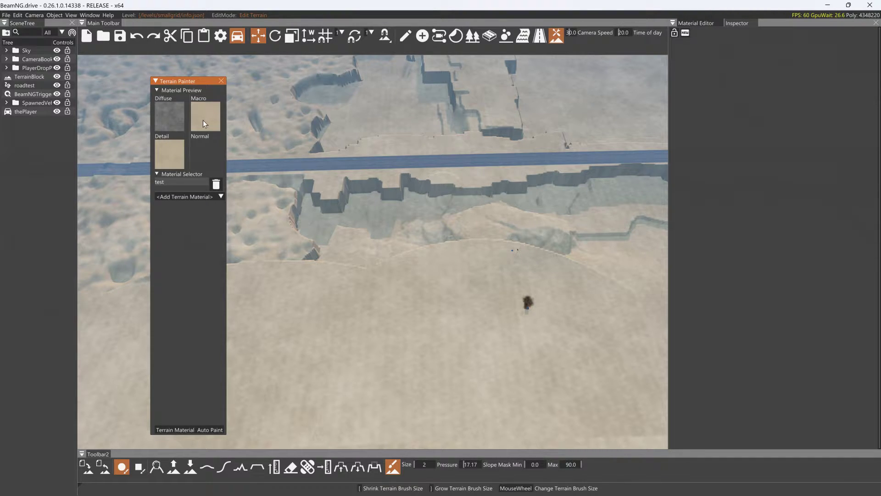
In the Terrain Material Library, assign GOOGLE.dds from /levels/smallgrid/ as the diffuse texture of the test material.
{"action": "left_click", "coordinate": [169, 430]}
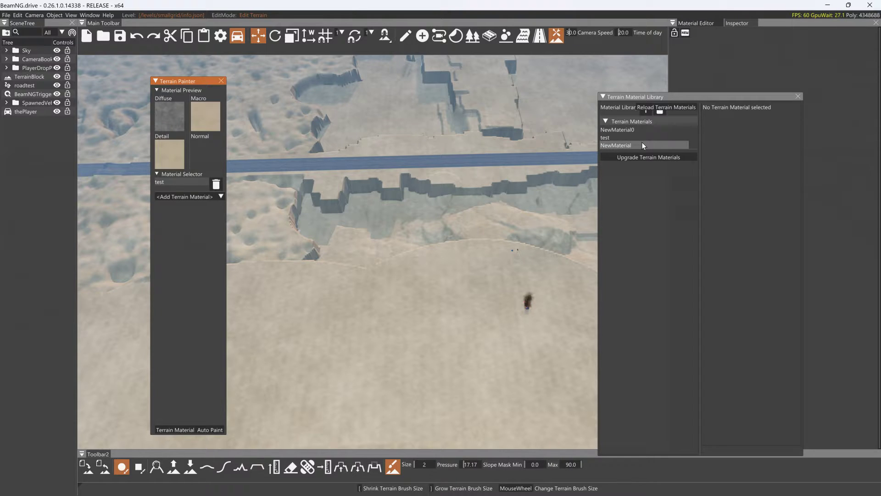
{"action": "left_click", "coordinate": [611, 139]}
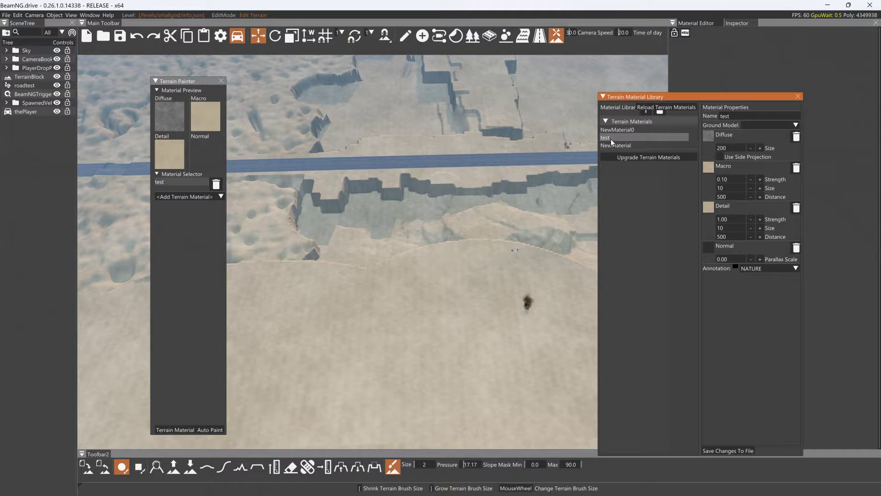
{"action": "left_click", "coordinate": [709, 136]}
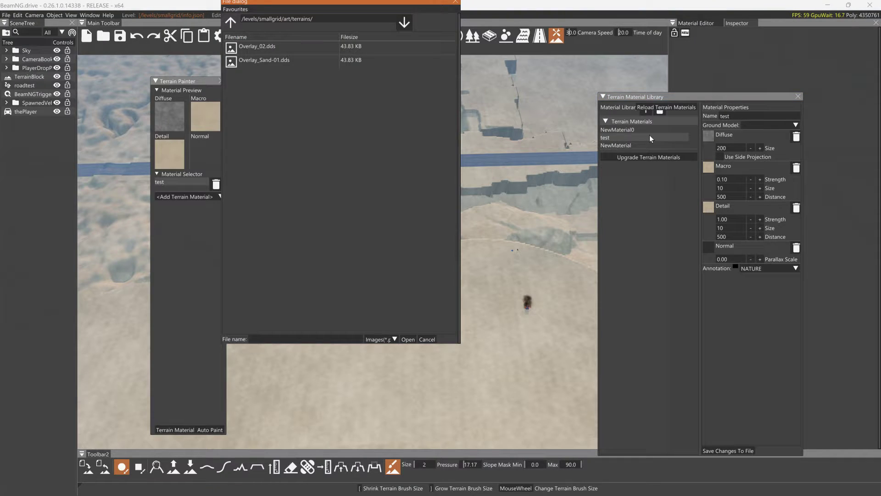
{"action": "left_click", "coordinate": [230, 23]}
{"action": "left_click", "coordinate": [230, 23]}
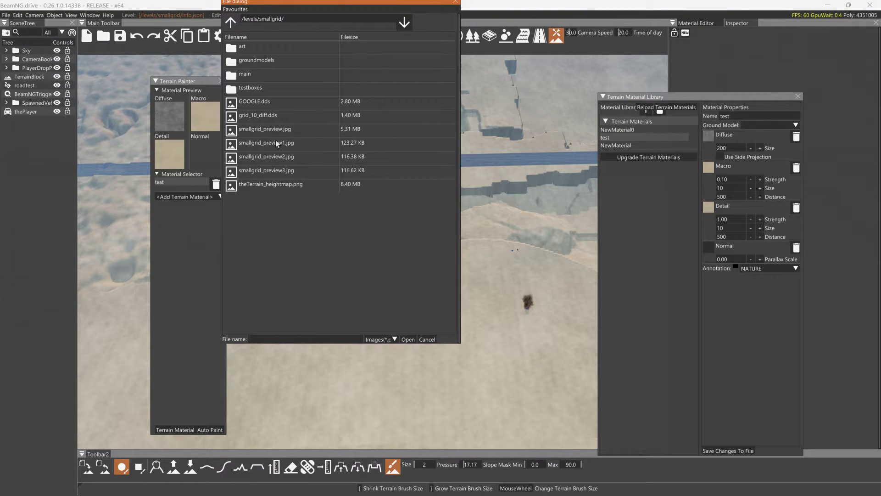
{"action": "left_click", "coordinate": [260, 101]}
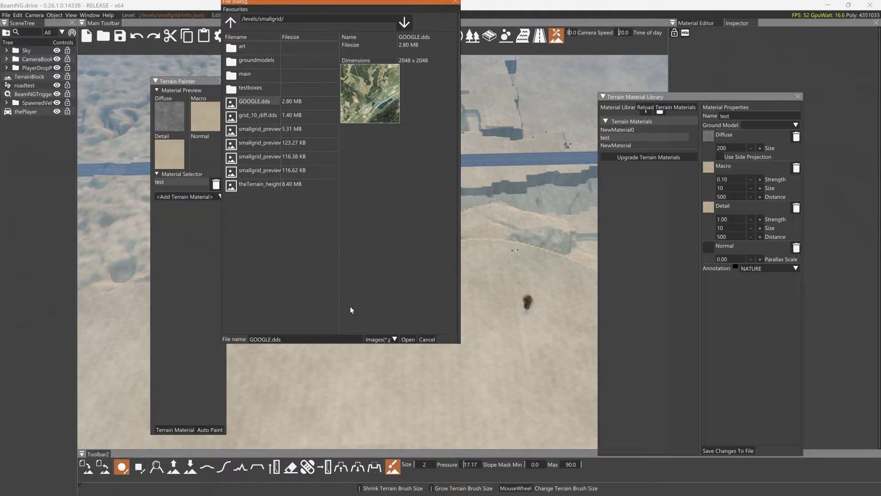
{"action": "left_click", "coordinate": [409, 340]}
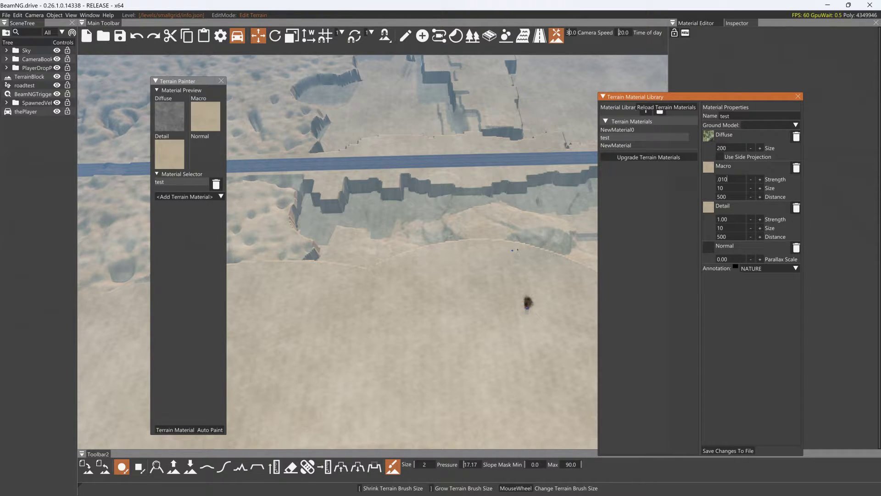
Set the test material's macro and detail strengths to 0.01 and its diffuse size to 2048, and save the changes to file.
{"action": "left_click_drag", "start_coordinate": [731, 220], "coordinate": [676, 221]}
{"action": "type", "text": "."}
{"action": "left_click", "coordinate": [722, 148]}
{"action": "type", "text": "2048"}
{"action": "left_click", "coordinate": [736, 451]}
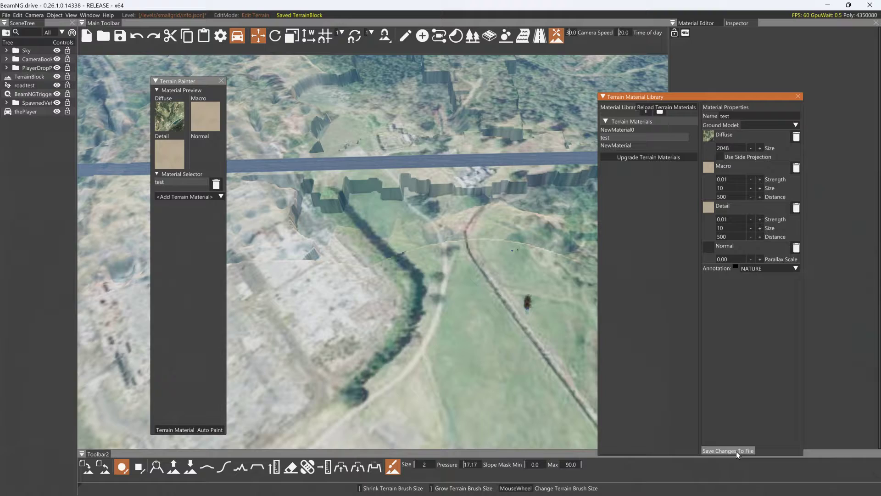
Select and frame the TerrainBlock, and close the Terrain Material Library to uncover the terrain's properties in the Inspector.
{"action": "right_click_drag", "start_coordinate": [470, 206], "coordinate": [485, 222]}
{"action": "key", "text": "s"}
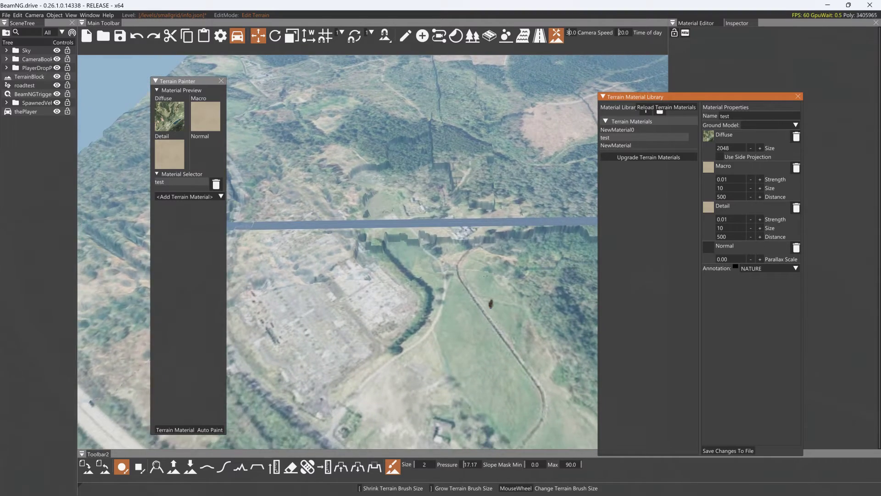
{"action": "key", "text": "s"}
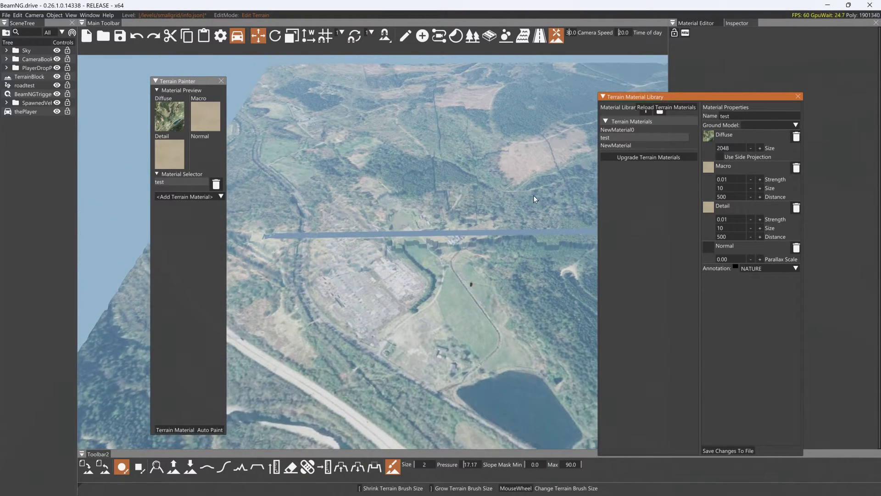
{"action": "double_click", "coordinate": [31, 78]}
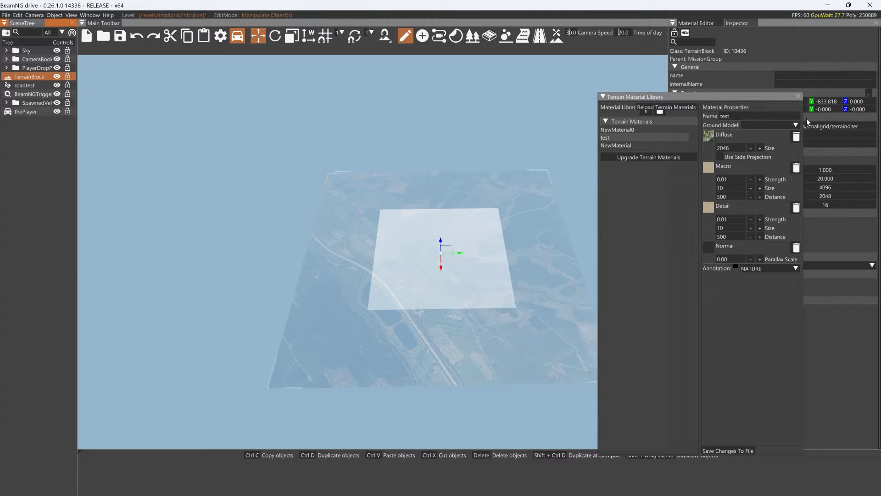
{"action": "left_click", "coordinate": [800, 101]}
{"action": "left_click", "coordinate": [799, 98]}
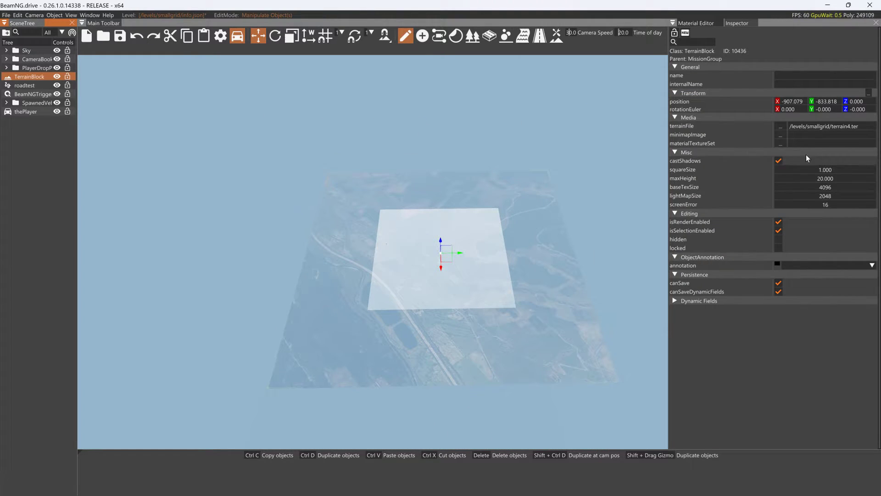
Try a baseTexSize of 4102 on the TerrainBlock, and deselect the terrain.
{"action": "left_click", "coordinate": [823, 188]}
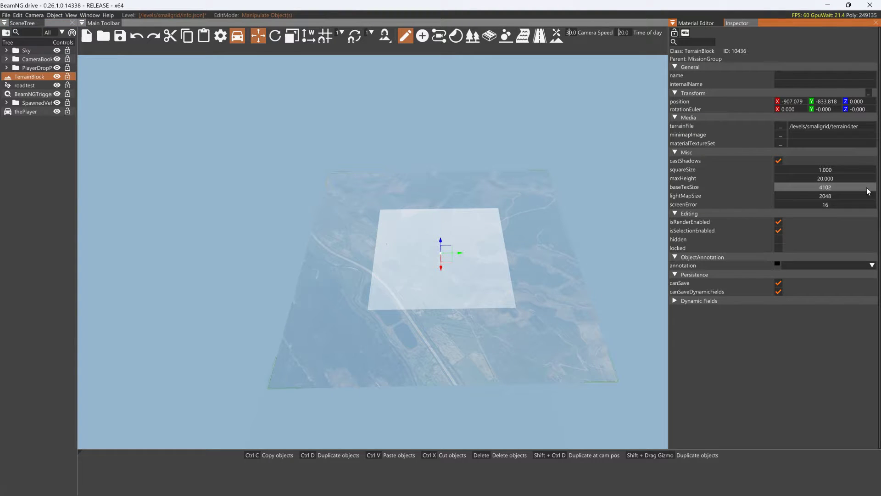
{"action": "left_click", "coordinate": [539, 194]}
Examine the satellite texture on the terrain, going from the full overview down to a close view of the fields beside the highway.
{"action": "right_click_drag", "start_coordinate": [539, 194], "coordinate": [497, 245]}
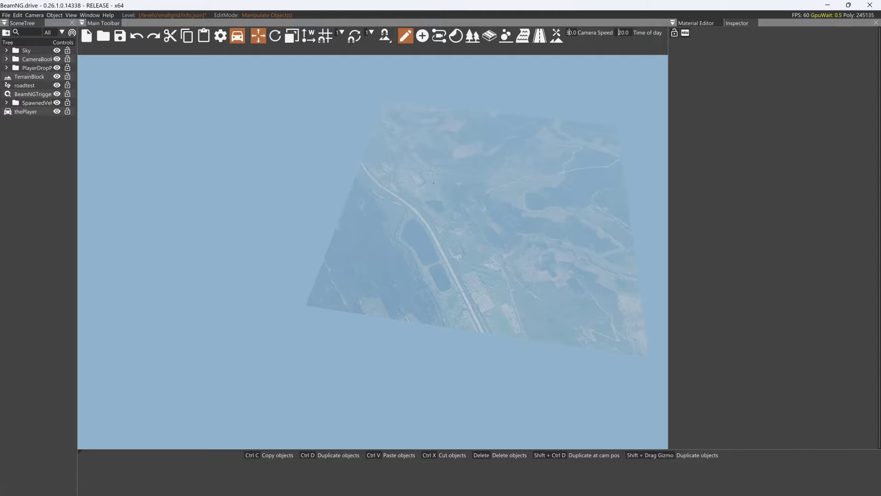
{"action": "right_click_drag", "start_coordinate": [531, 208], "coordinate": [531, 194]}
{"action": "key", "text": "w"}
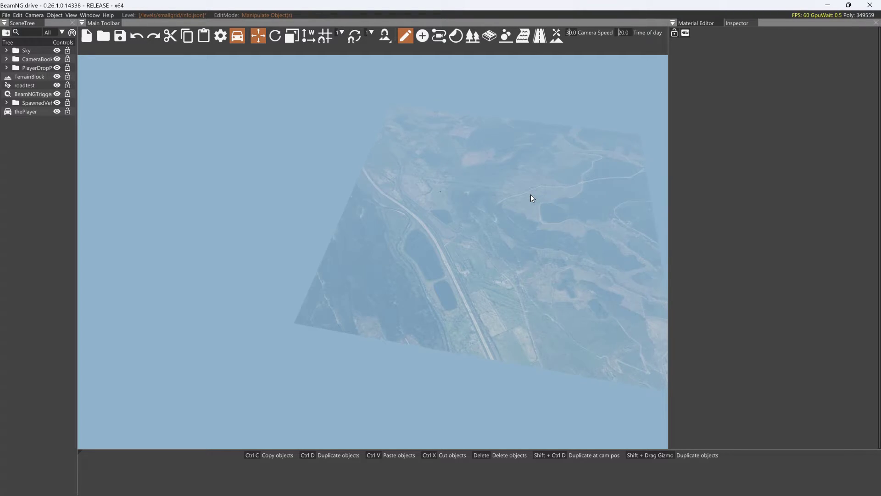
{"action": "key", "text": "w"}
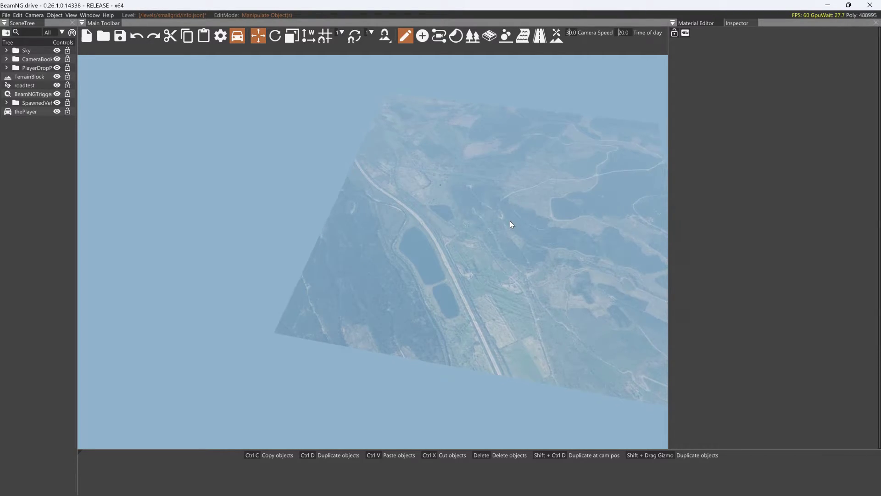
{"action": "mouse_move", "coordinate": [511, 224]}
{"action": "right_mouse_down"}
{"action": "mouse_move", "coordinate": [492, 275]}
{"action": "mouse_move", "coordinate": [474, 257]}
{"action": "mouse_move", "coordinate": [528, 244]}
{"action": "mouse_move", "coordinate": [583, 212]}
{"action": "mouse_move", "coordinate": [518, 236]}
{"action": "right_mouse_up"}
{"action": "key", "text": "w"}
{"action": "key", "text": "w"}
{"action": "key", "text": "w"}
{"action": "key", "text": "w"}
{"action": "key", "text": "w"}
{"action": "key", "text": "w"}
{"action": "key", "text": "w"}
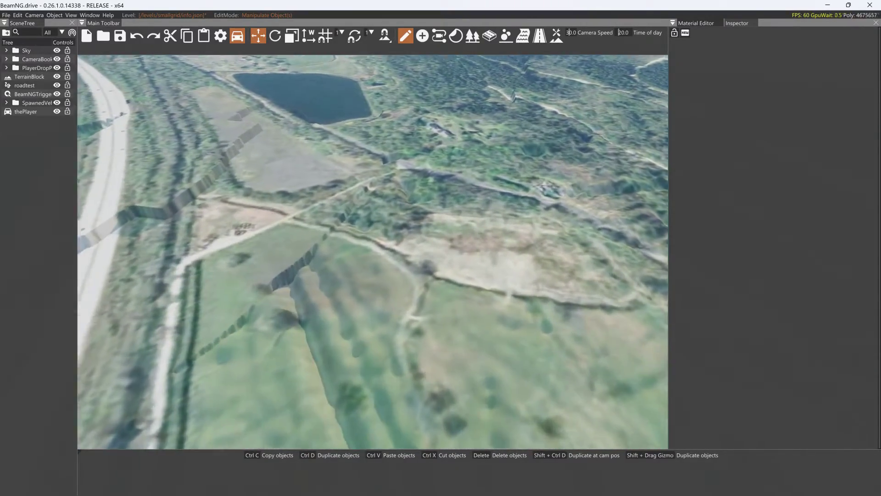
{"action": "key", "text": "w"}
Examine the highway, lakes and surrounding forest on the textured terrain from progressively farther away.
{"action": "right_click_drag", "start_coordinate": [439, 301], "coordinate": [439, 298]}
{"action": "key", "text": "s"}
{"action": "right_click_drag", "start_coordinate": [400, 276], "coordinate": [282, 234]}
{"action": "key", "text": "s"}
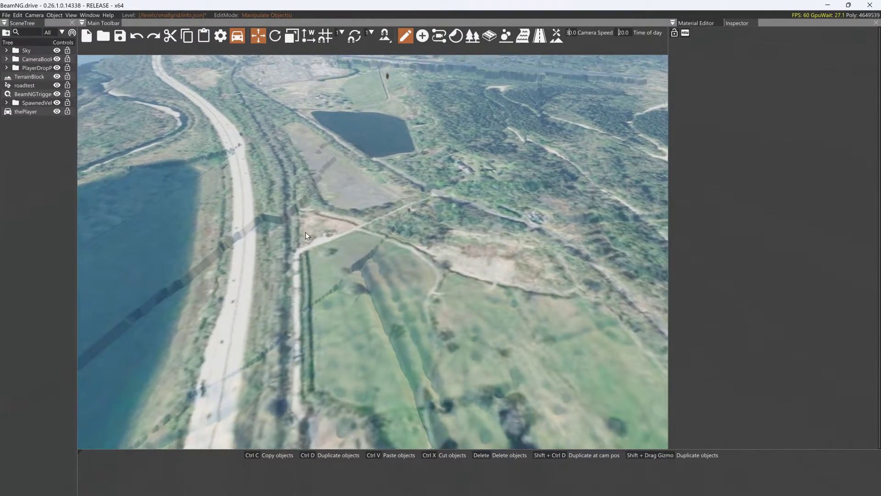
{"action": "key", "text": "s"}
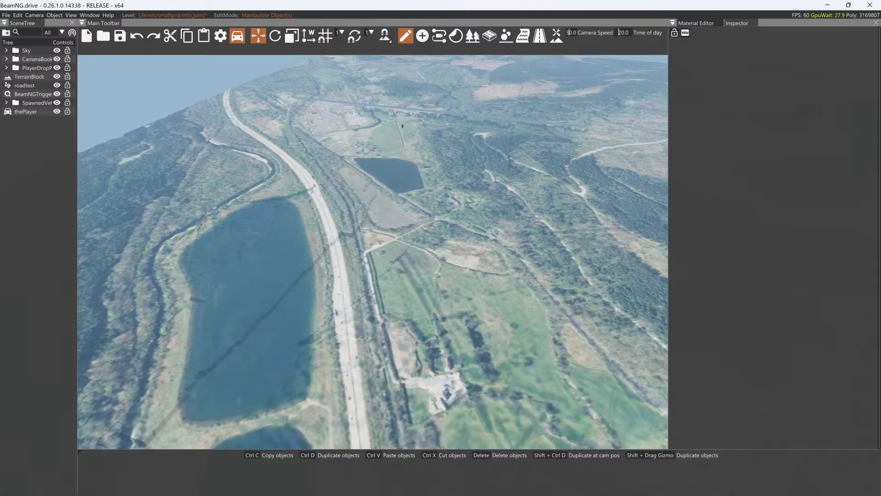
{"action": "key", "text": "a"}
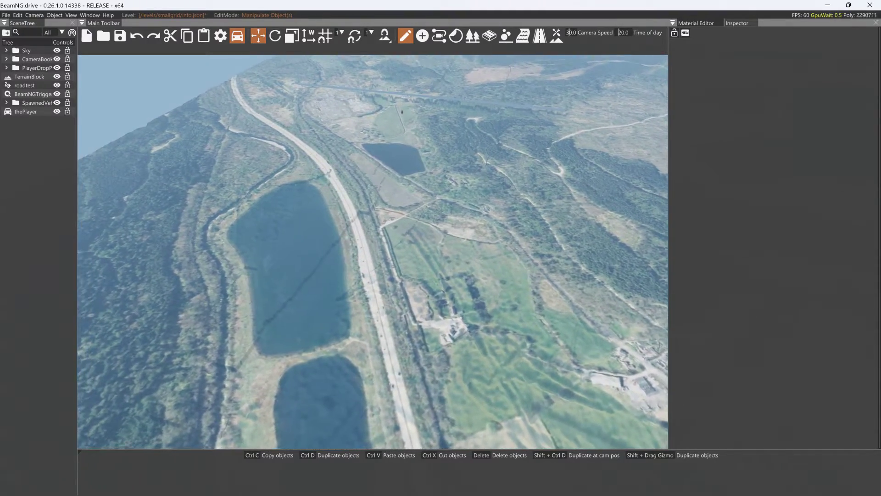
{"action": "right_click_drag", "start_coordinate": [282, 233], "coordinate": [374, 234]}
{"action": "key", "text": "s"}
{"action": "key", "text": "s"}
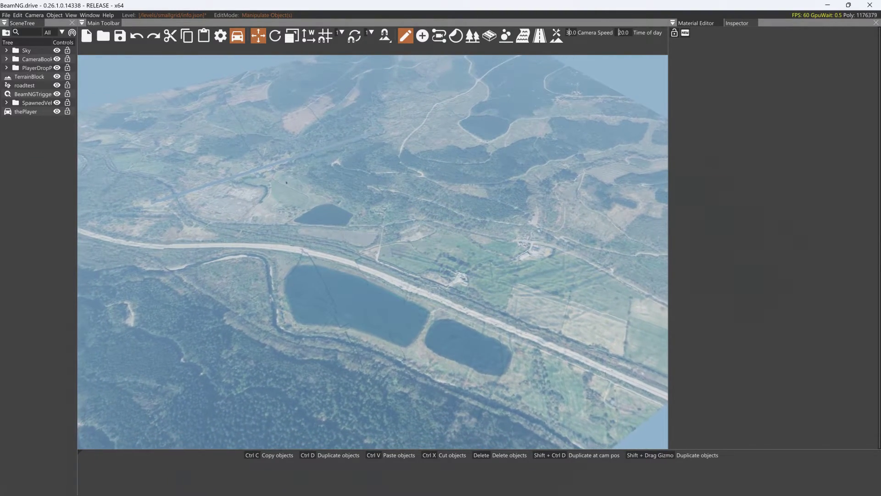
Examine the dirt roads and forested hills on the far side of the textured terrain up close.
{"action": "key", "text": "w"}
{"action": "right_click_drag", "start_coordinate": [446, 252], "coordinate": [446, 218]}
{"action": "key", "text": "w"}
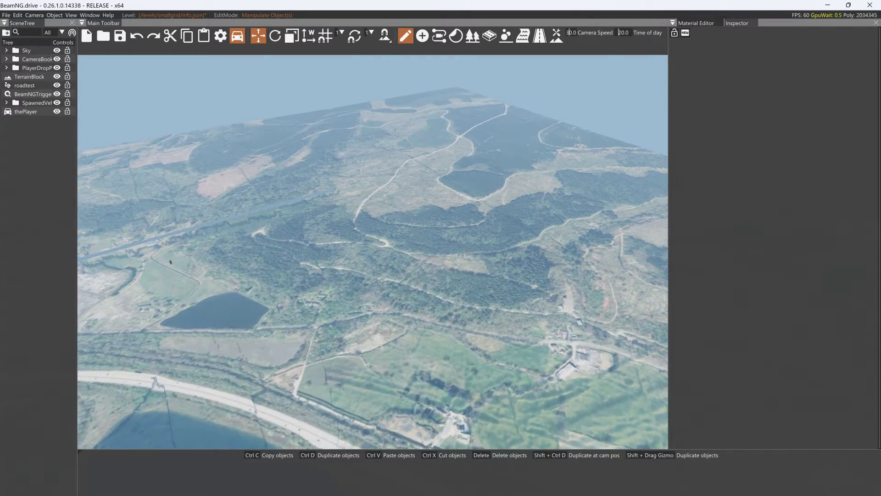
{"action": "key", "text": "w"}
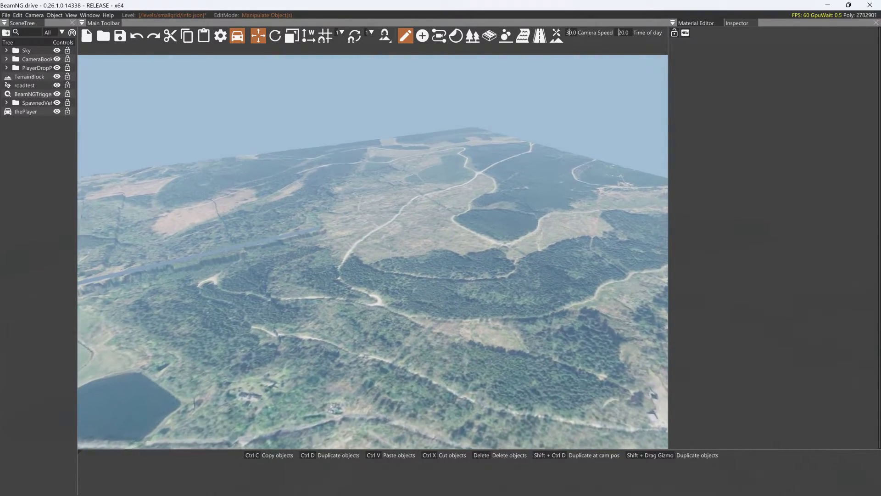
{"action": "key", "text": "w"}
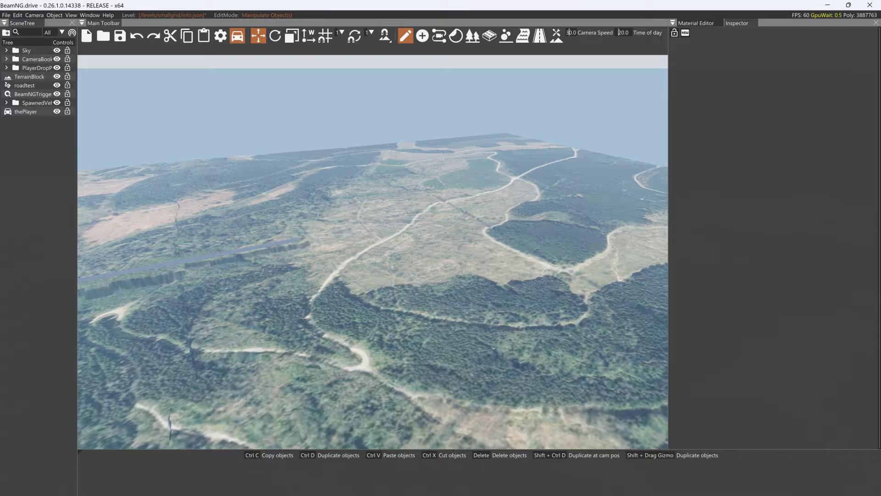
{"action": "key", "text": "w"}
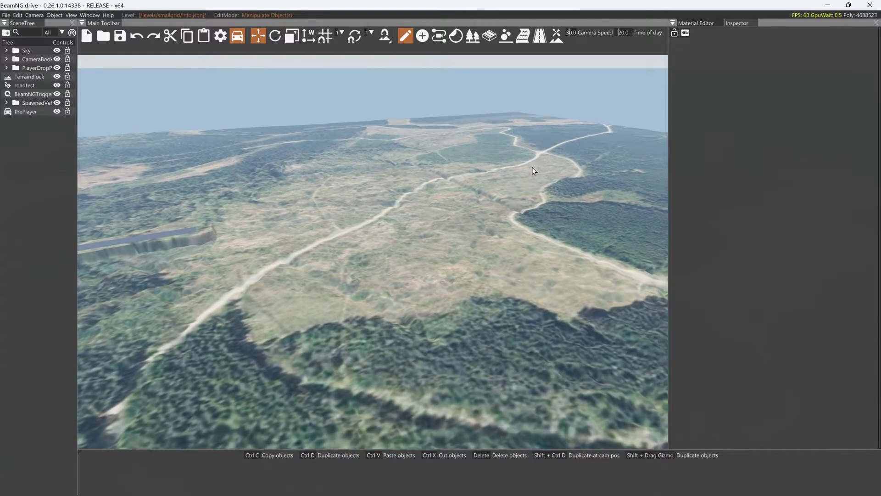
{"action": "key", "text": "w"}
Activate the Terrain Tools, try the raise terrain brush at size 73 over the forest, and return to the Terrain Painter.
{"action": "left_click", "coordinate": [556, 36]}
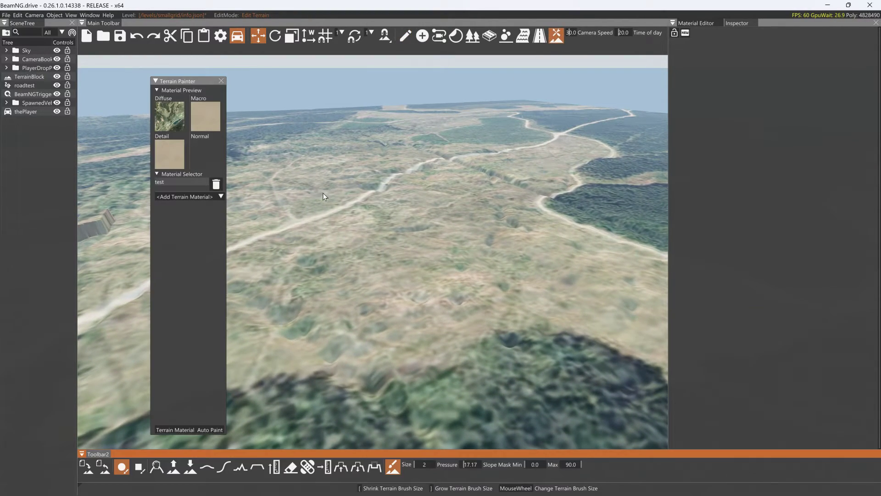
{"action": "left_click", "coordinate": [170, 467]}
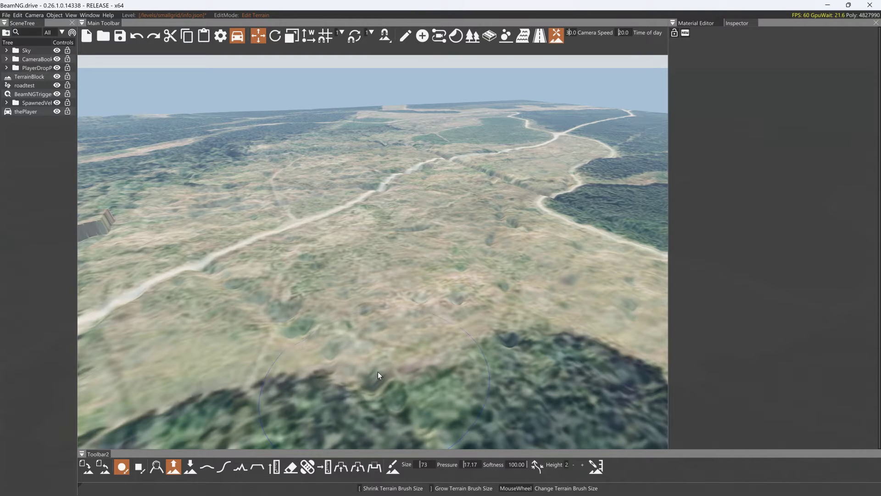
{"action": "key", "text": "s"}
{"action": "right_click_drag", "start_coordinate": [291, 324], "coordinate": [263, 337]}
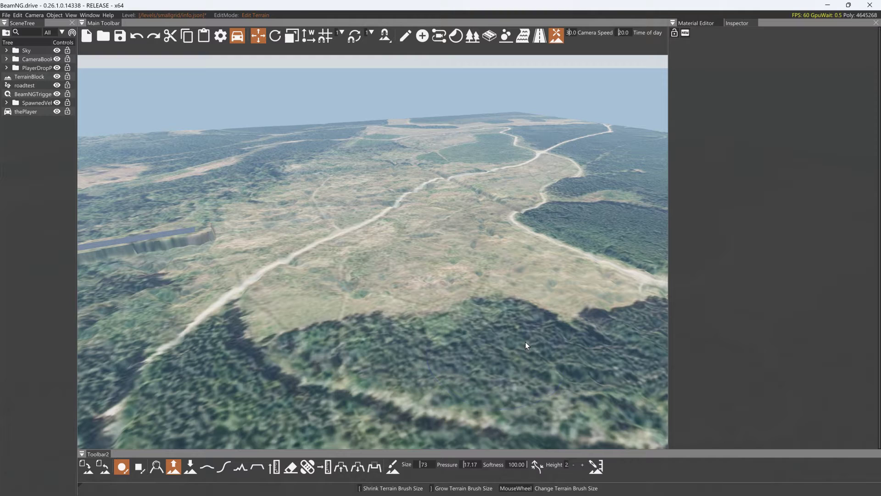
{"action": "right_click_drag", "start_coordinate": [533, 315], "coordinate": [440, 294]}
{"action": "key", "text": "s"}
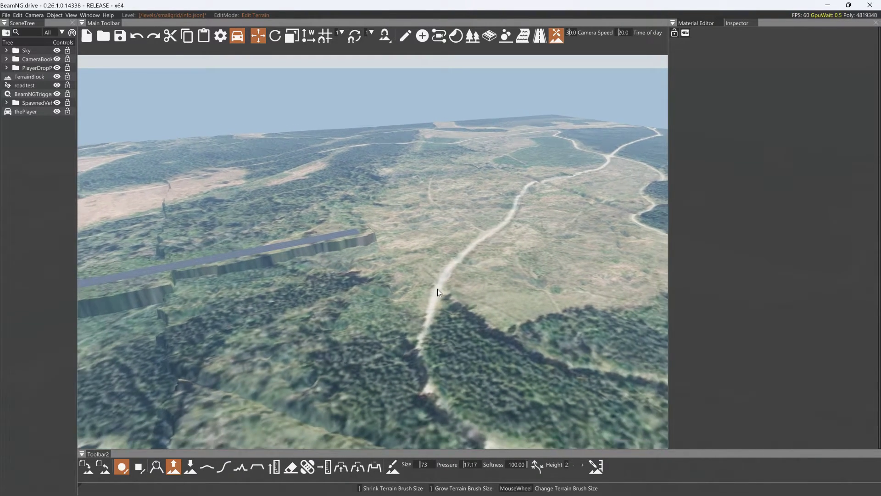
{"action": "key", "text": "s"}
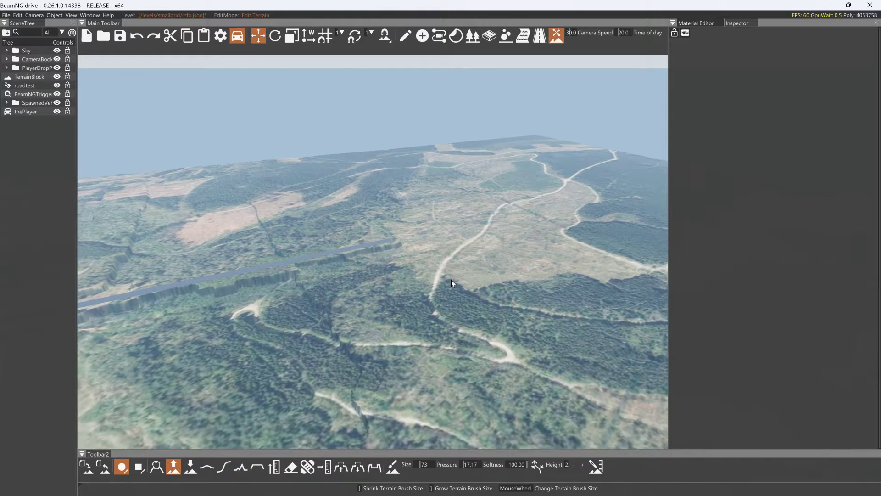
{"action": "left_click", "coordinate": [392, 466]}
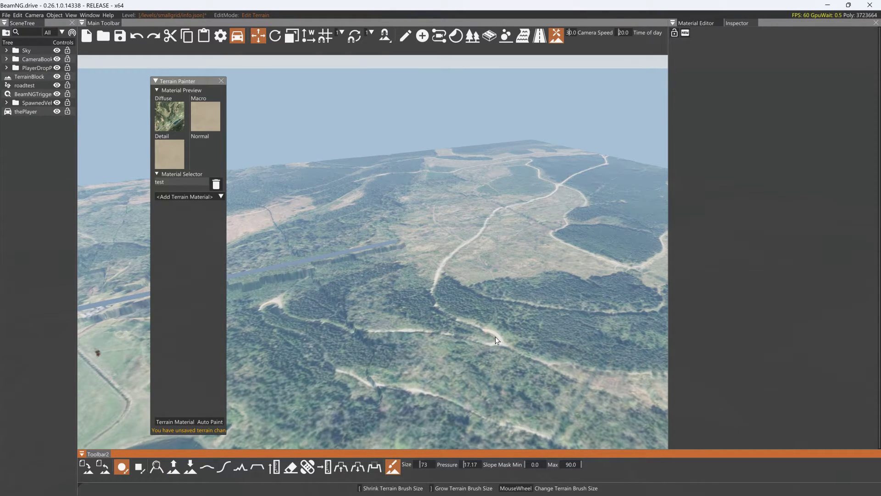
Move the thePlayer vehicle to the camera position above the highway.
{"action": "right_click_drag", "start_coordinate": [487, 336], "coordinate": [275, 344]}
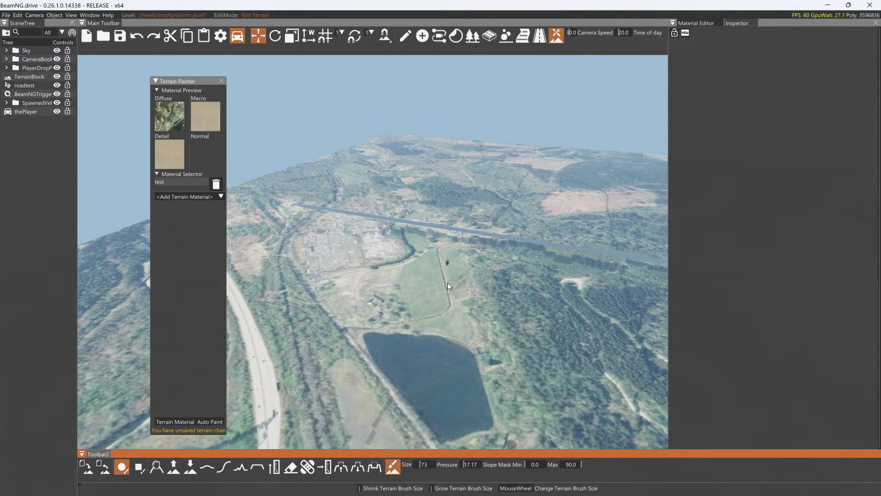
{"action": "mouse_move", "coordinate": [456, 285]}
{"action": "right_mouse_down"}
{"action": "mouse_move", "coordinate": [409, 312]}
{"action": "mouse_move", "coordinate": [420, 271]}
{"action": "mouse_move", "coordinate": [409, 232]}
{"action": "mouse_move", "coordinate": [447, 283]}
{"action": "right_mouse_up"}
{"action": "key", "text": "w"}
{"action": "key", "text": "w"}
{"action": "left_click", "coordinate": [27, 110]}
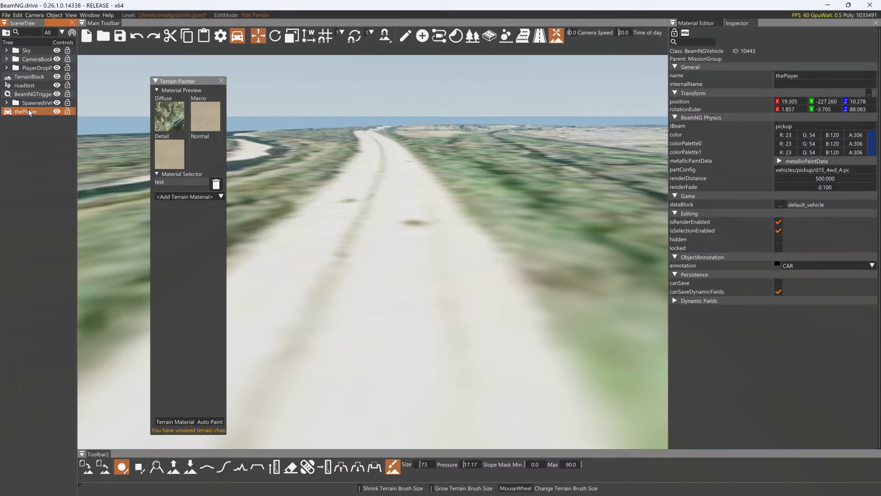
{"action": "right_click", "coordinate": [28, 110]}
{"action": "mouse_move", "coordinate": [70, 205]}
{"action": "left_click", "coordinate": [116, 205]}
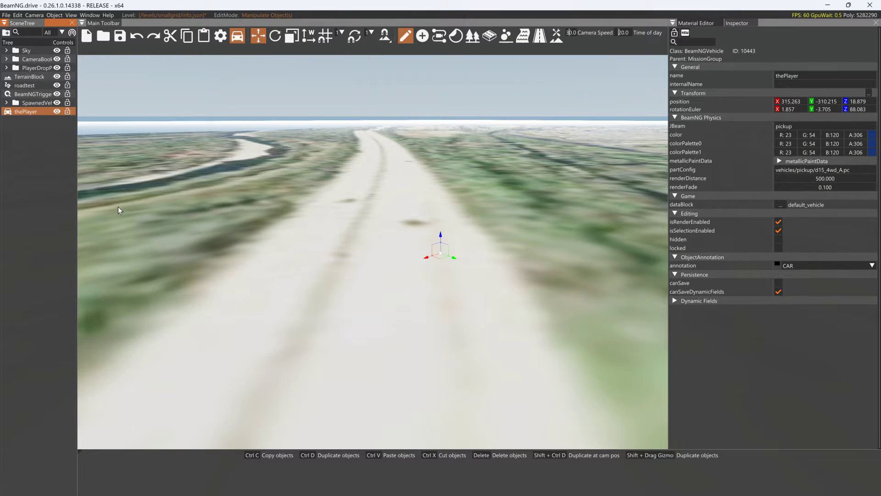
Lift the thePlayer pickup vertically at the edge of the highway and view it from above.
{"action": "left_click_drag", "start_coordinate": [441, 239], "coordinate": [444, 37]}
{"action": "right_click_drag", "start_coordinate": [449, 139], "coordinate": [449, 151]}
{"action": "key", "text": "s"}
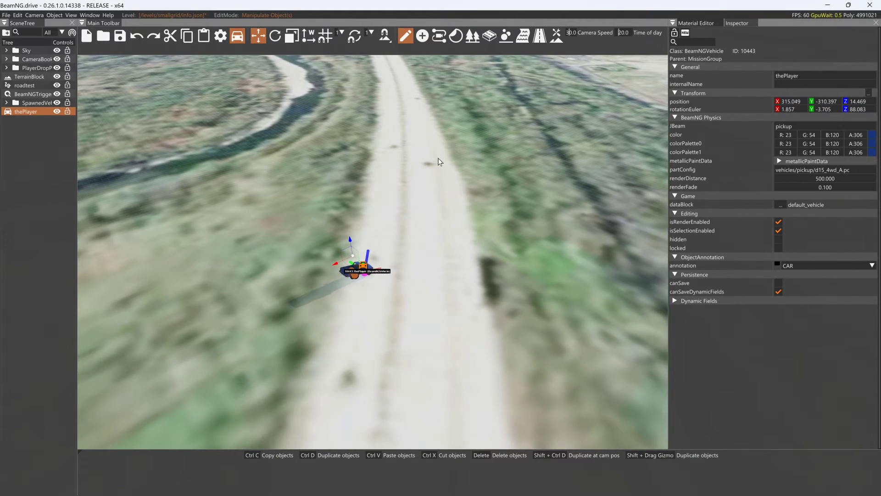
{"action": "right_click_drag", "start_coordinate": [384, 234], "coordinate": [385, 244]}
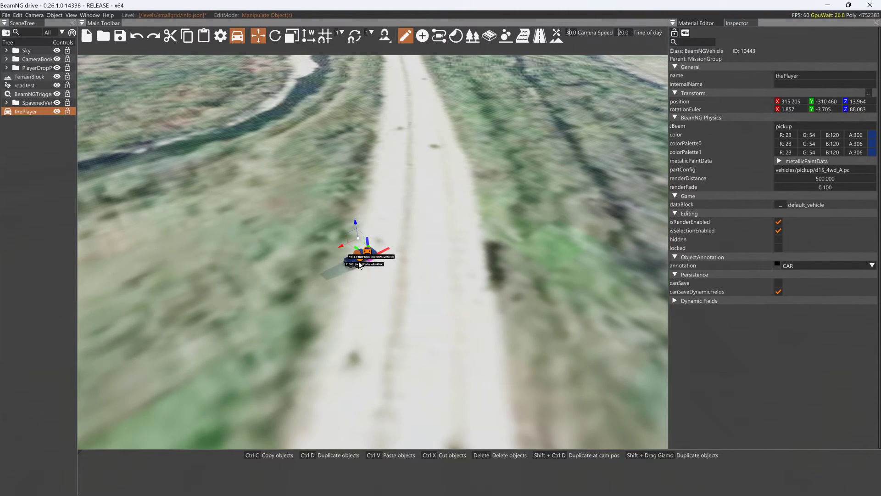
Compare the pickup's size with the width of the highway from higher above the terrain.
{"action": "left_click_drag", "start_coordinate": [357, 262], "coordinate": [407, 236]}
{"action": "key", "text": "s"}
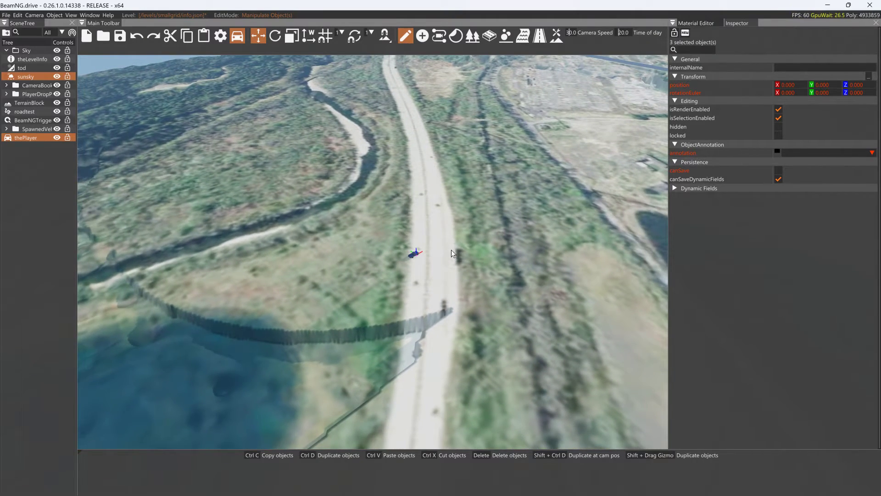
{"action": "right_click_drag", "start_coordinate": [450, 249], "coordinate": [402, 275]}
{"action": "key", "text": "s"}
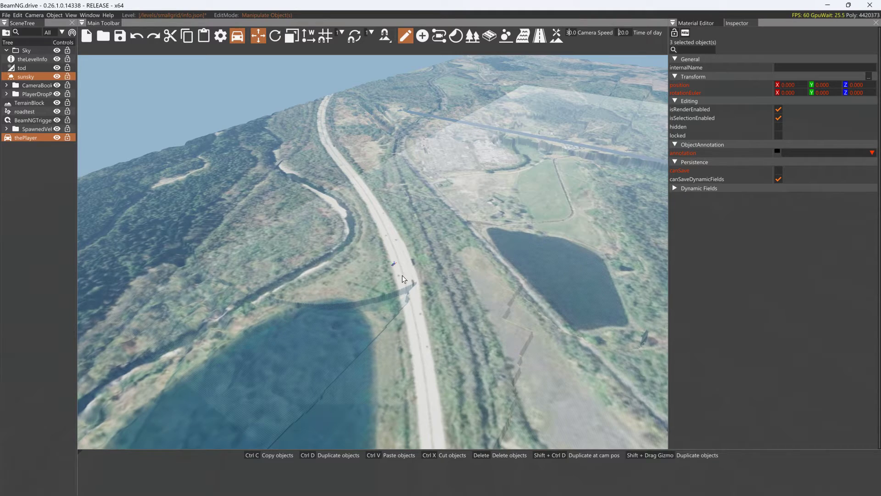
Reopen the Terrain Material Library for the TerrainBlock, set the test material's diffuse size to 4096, and save the changes to file.
{"action": "left_click", "coordinate": [409, 257]}
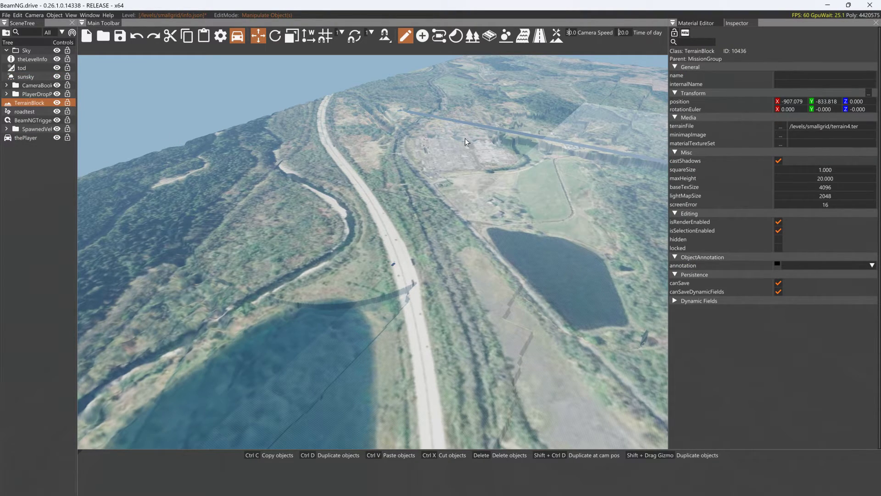
{"action": "left_click", "coordinate": [555, 40]}
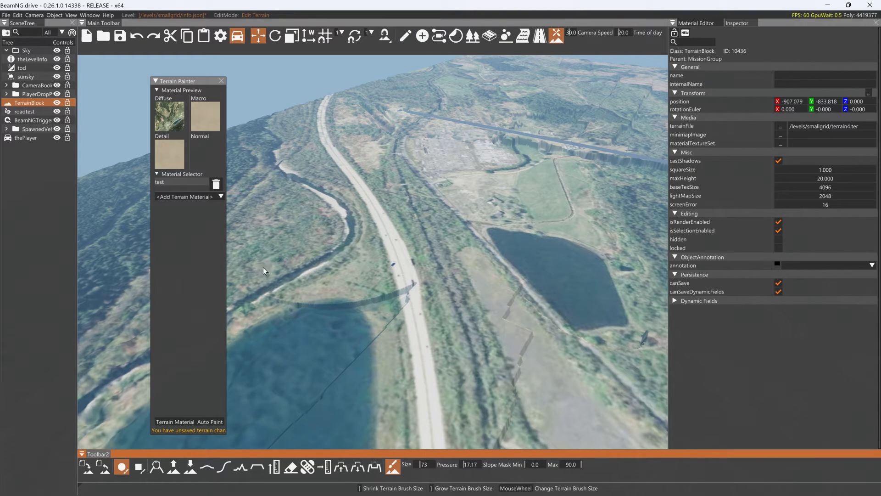
{"action": "left_click", "coordinate": [175, 421]}
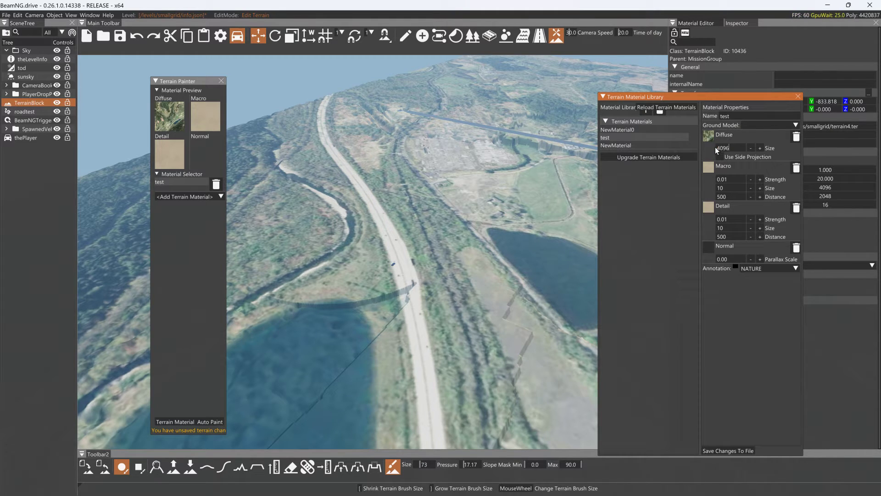
{"action": "left_click", "coordinate": [727, 448]}
Set the test material's diffuse size to 1024, save the changes to file, and inspect the rescaled texture.
{"action": "right_click_drag", "start_coordinate": [576, 274], "coordinate": [459, 261]}
{"action": "key", "text": "w"}
{"action": "key", "text": "w"}
{"action": "key", "text": "s"}
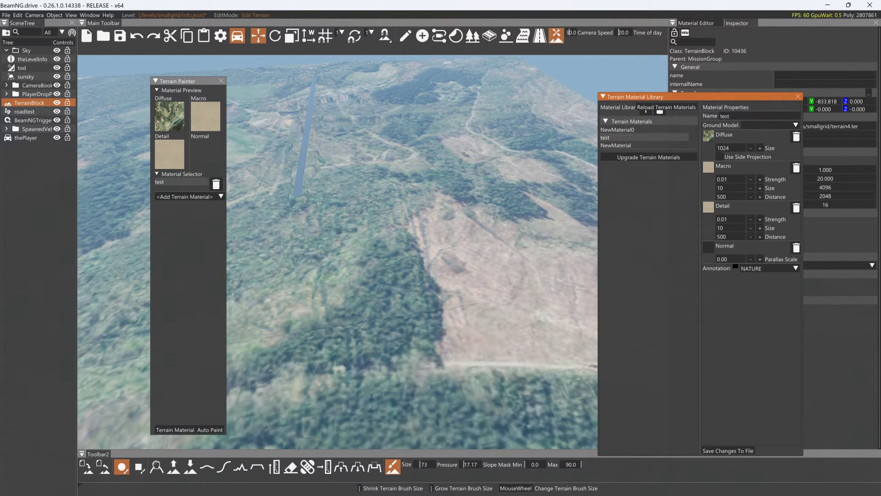
{"action": "left_click", "coordinate": [719, 452]}
{"action": "key", "text": "w"}
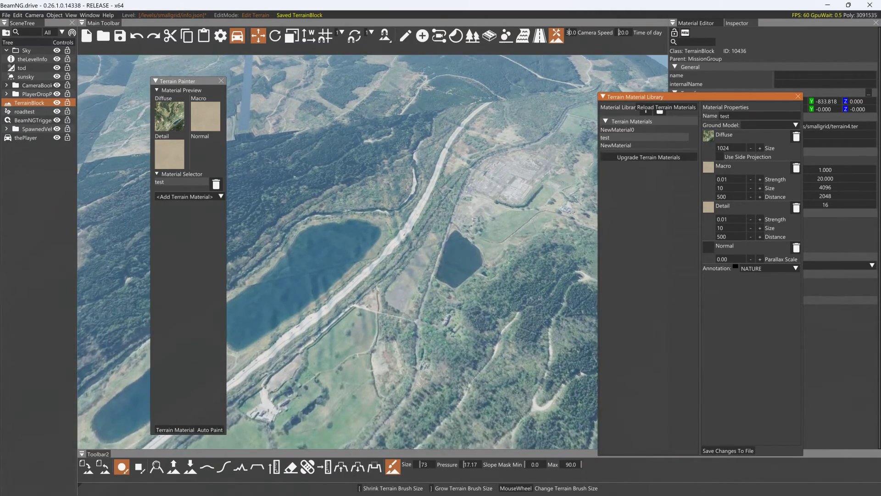
Set the test material's diffuse size to 512 and inspect the texture around the highway and lakes up close.
{"action": "key", "text": "w"}
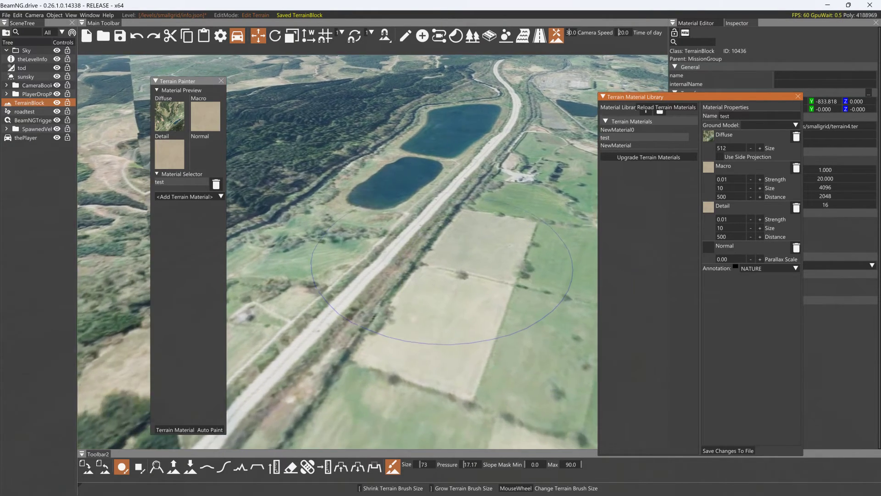
{"action": "key", "text": "w"}
{"action": "right_click_drag", "start_coordinate": [493, 288], "coordinate": [451, 250]}
Shrink the terrain brush to size 1 and paint a single spot of the test material beside the highway.
{"action": "scroll", "coordinate": [493, 289], "scroll_direction": "down", "scroll_amount": 2}
{"action": "scroll", "coordinate": [493, 290], "scroll_direction": "down", "scroll_amount": 9}
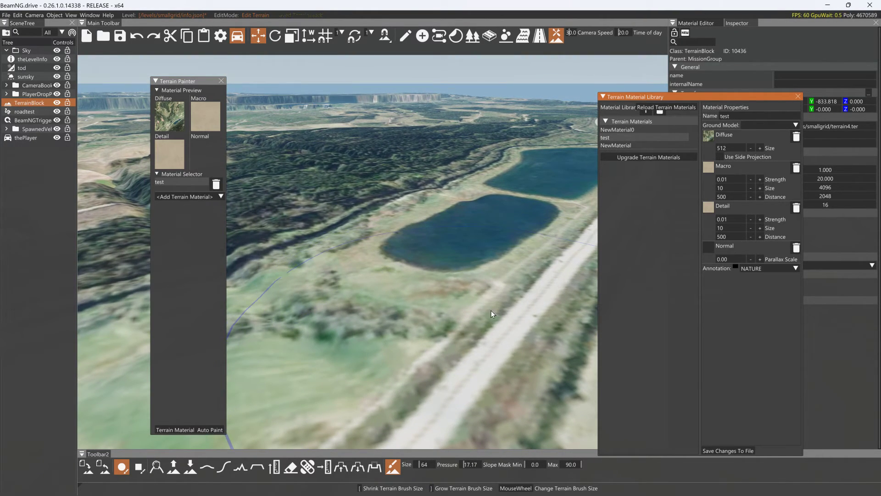
{"action": "left_click_drag", "start_coordinate": [423, 465], "coordinate": [413, 464]}
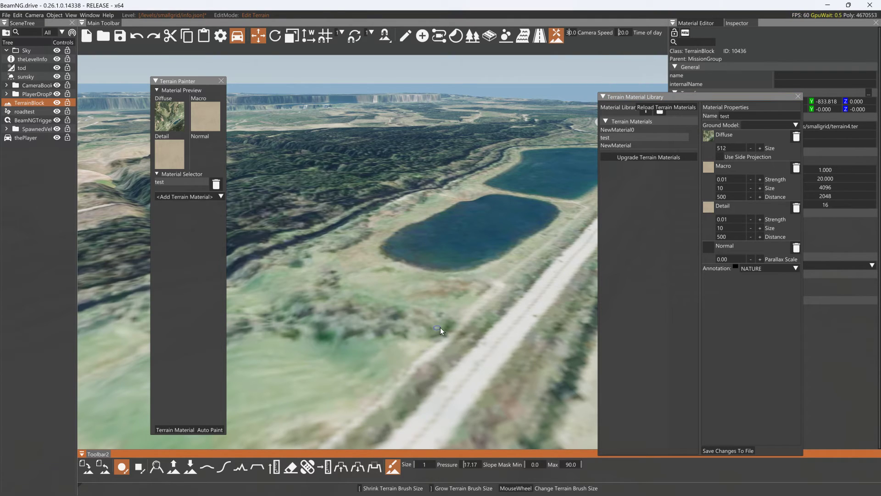
{"action": "left_click", "coordinate": [419, 365]}
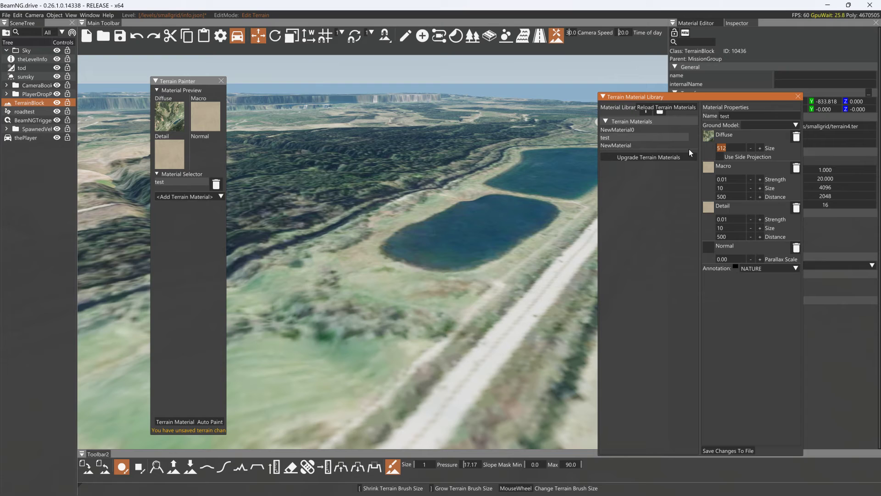
Set the test material's diffuse size to 256, save the changes to file, and view the texture's tiling across the whole terrain.
{"action": "type", "text": "256"}
{"action": "left_click", "coordinate": [728, 451]}
{"action": "key", "text": "s"}
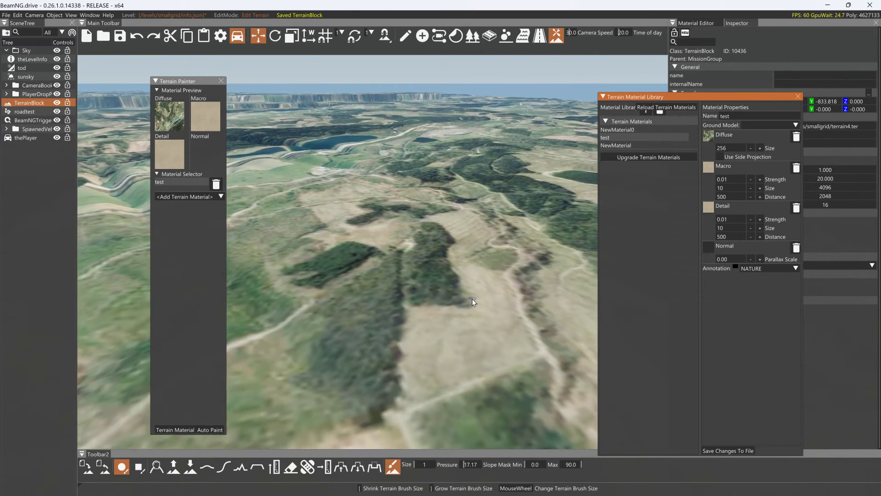
{"action": "right_click_drag", "start_coordinate": [472, 295], "coordinate": [468, 337]}
{"action": "right_click_drag", "start_coordinate": [450, 307], "coordinate": [342, 271]}
{"action": "key", "text": "s"}
{"action": "key", "text": "s"}
{"action": "key", "text": "s"}
{"action": "right_click_drag", "start_coordinate": [463, 261], "coordinate": [464, 255]}
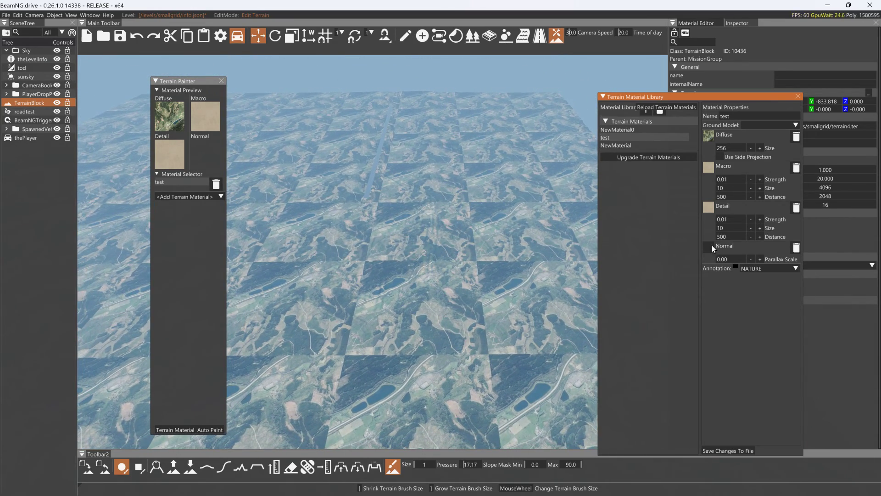